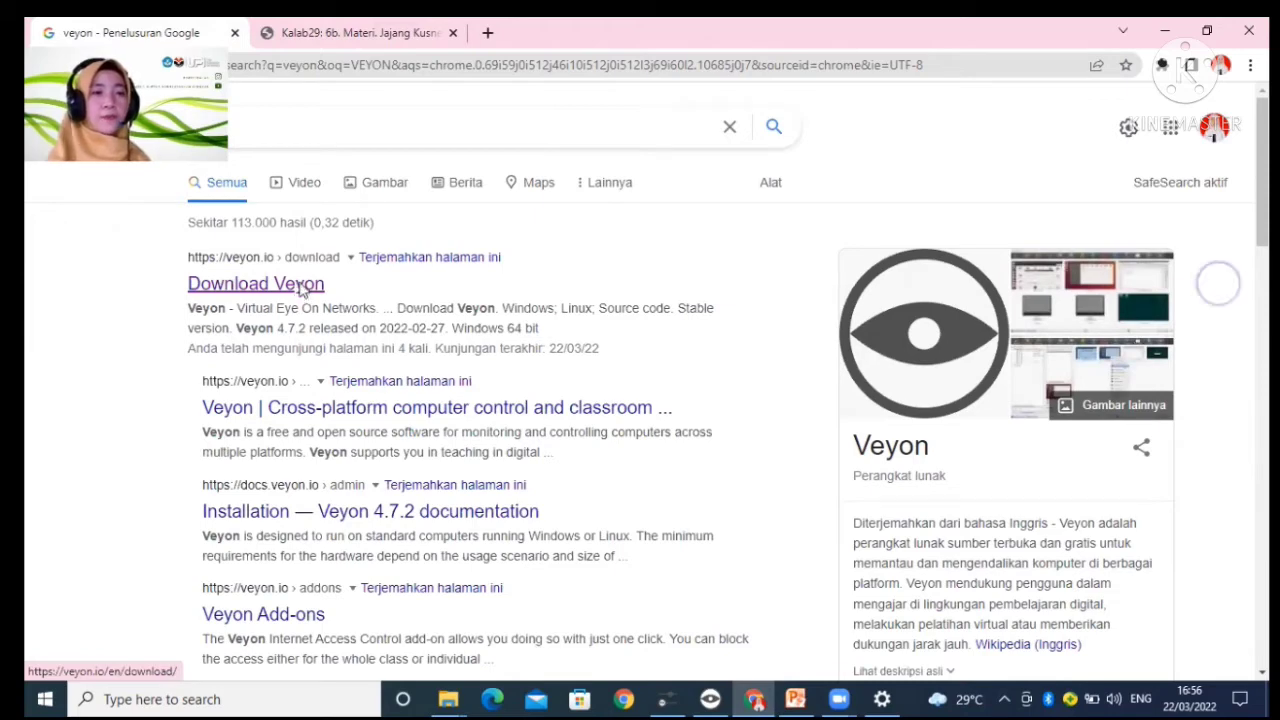
# Step: Open the Veyon download page and advance the Veyon setup to the component selection, accepting the license and default install folder
pyautogui.click(301, 288)
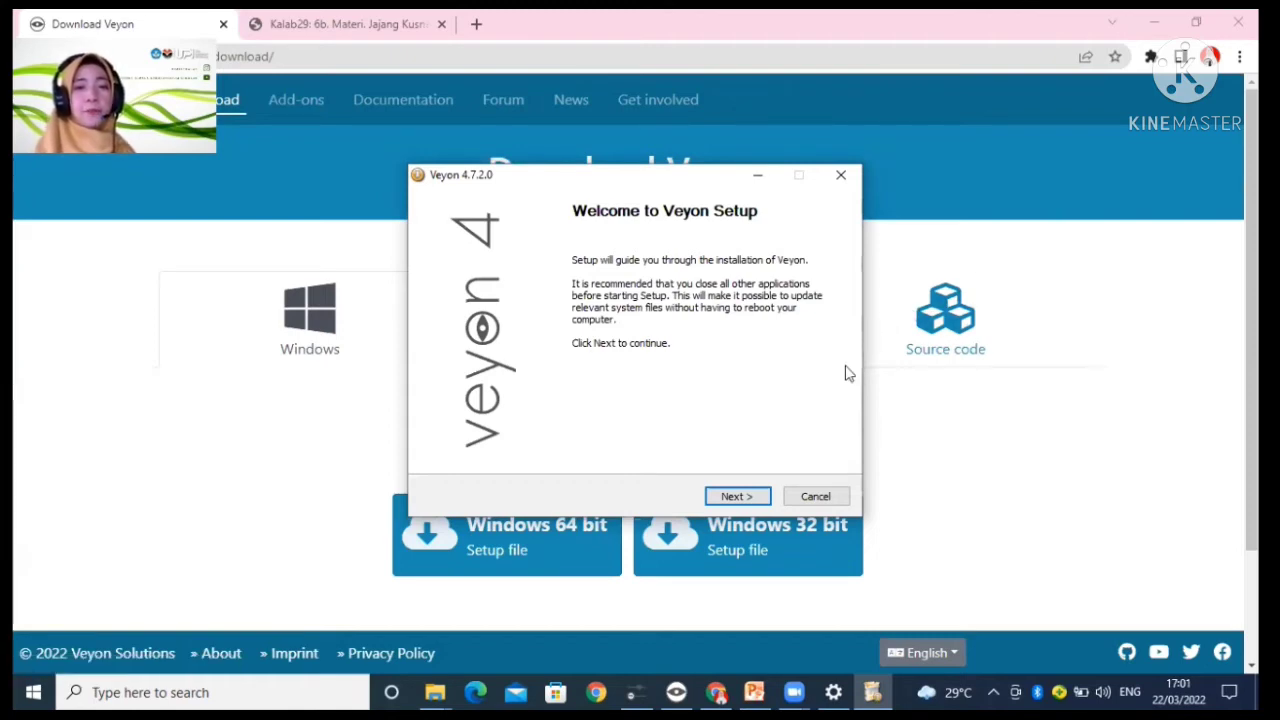
pyautogui.click(765, 499)
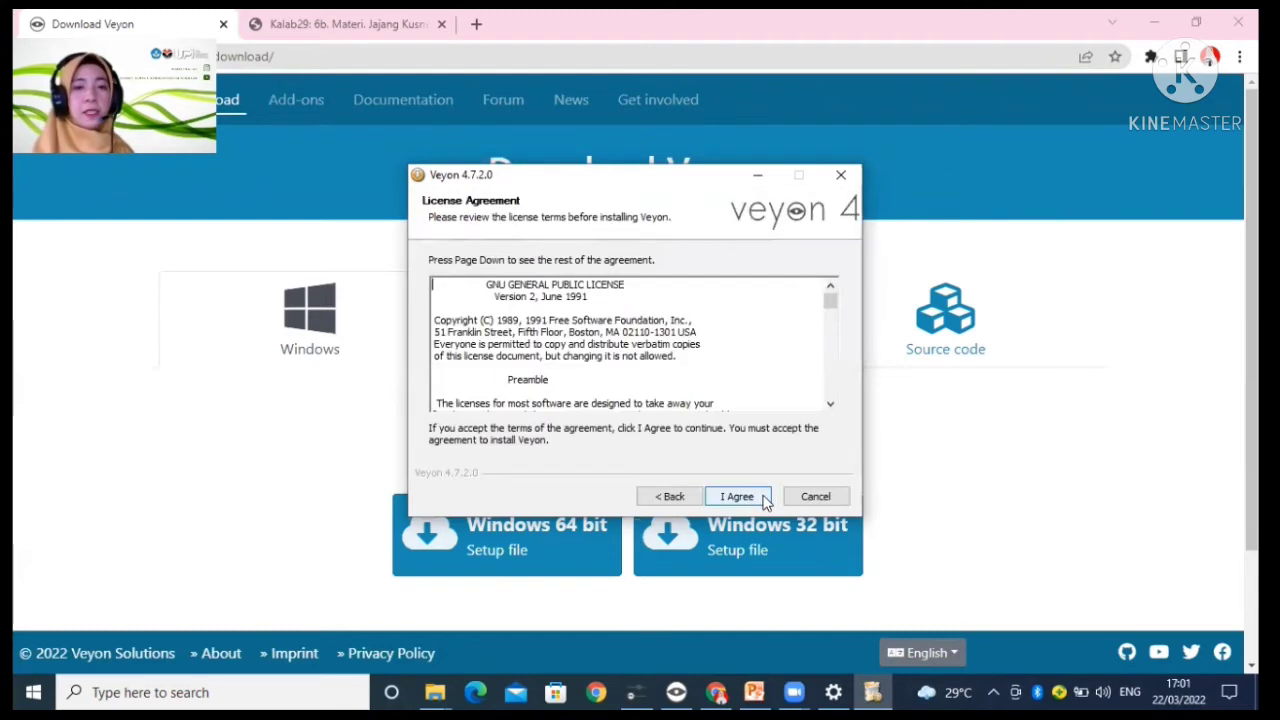
pyautogui.click(765, 499)
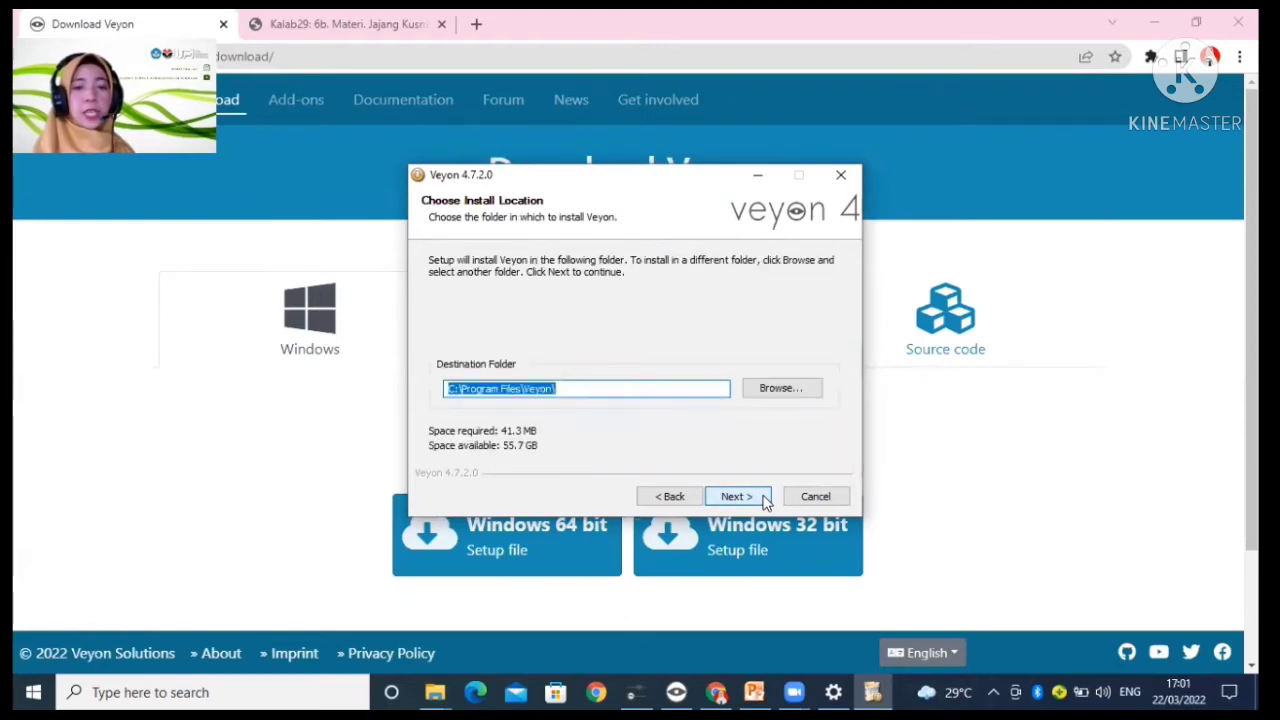
pyautogui.click(765, 500)
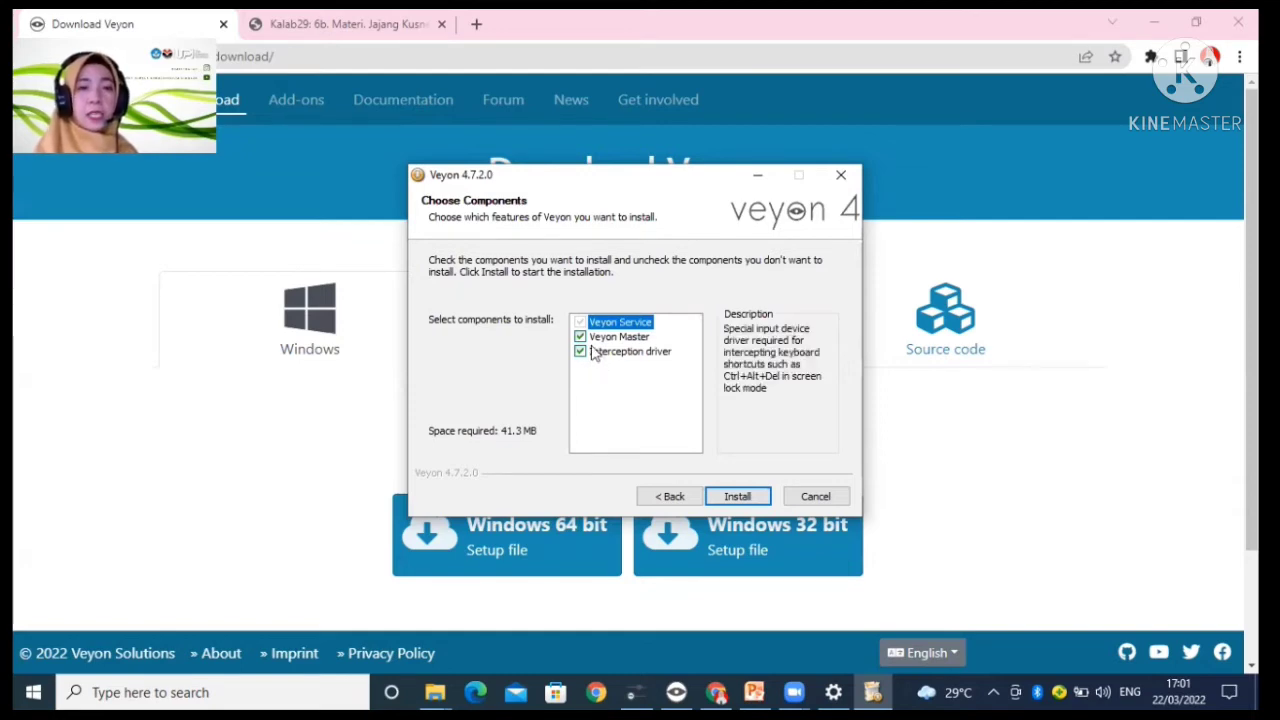
pyautogui.moveTo(588, 343)
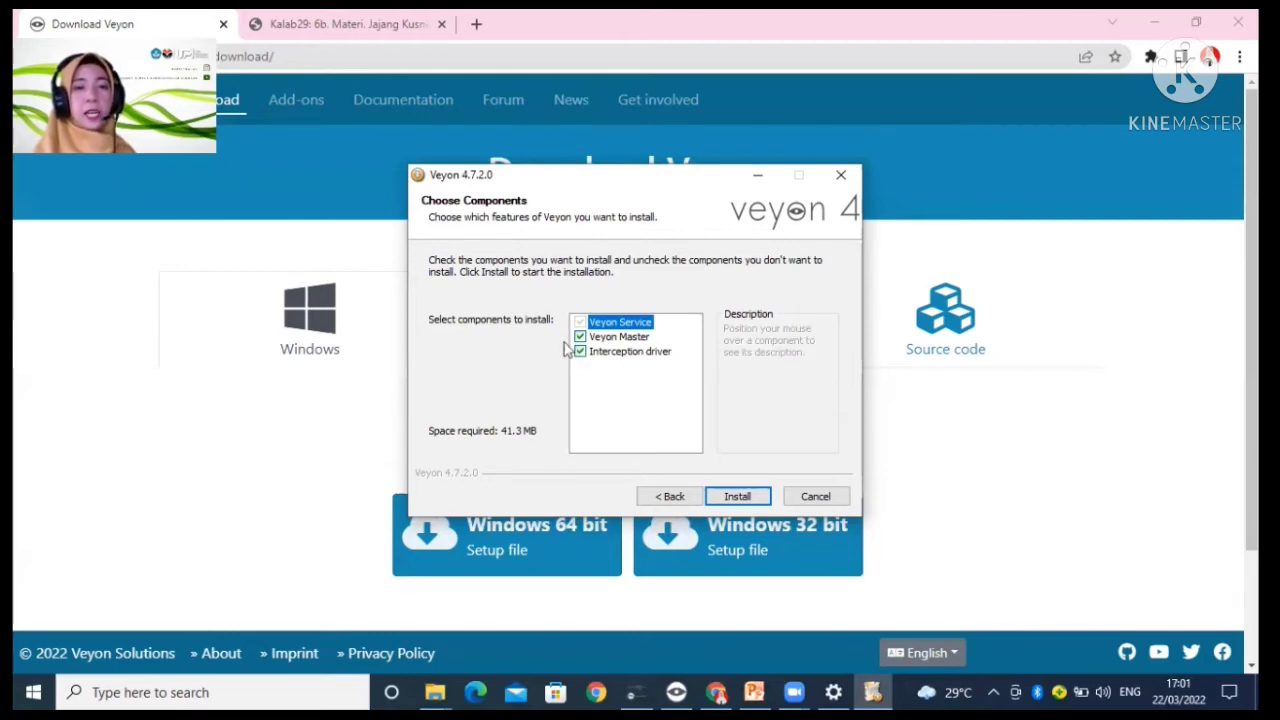
pyautogui.moveTo(680, 337)
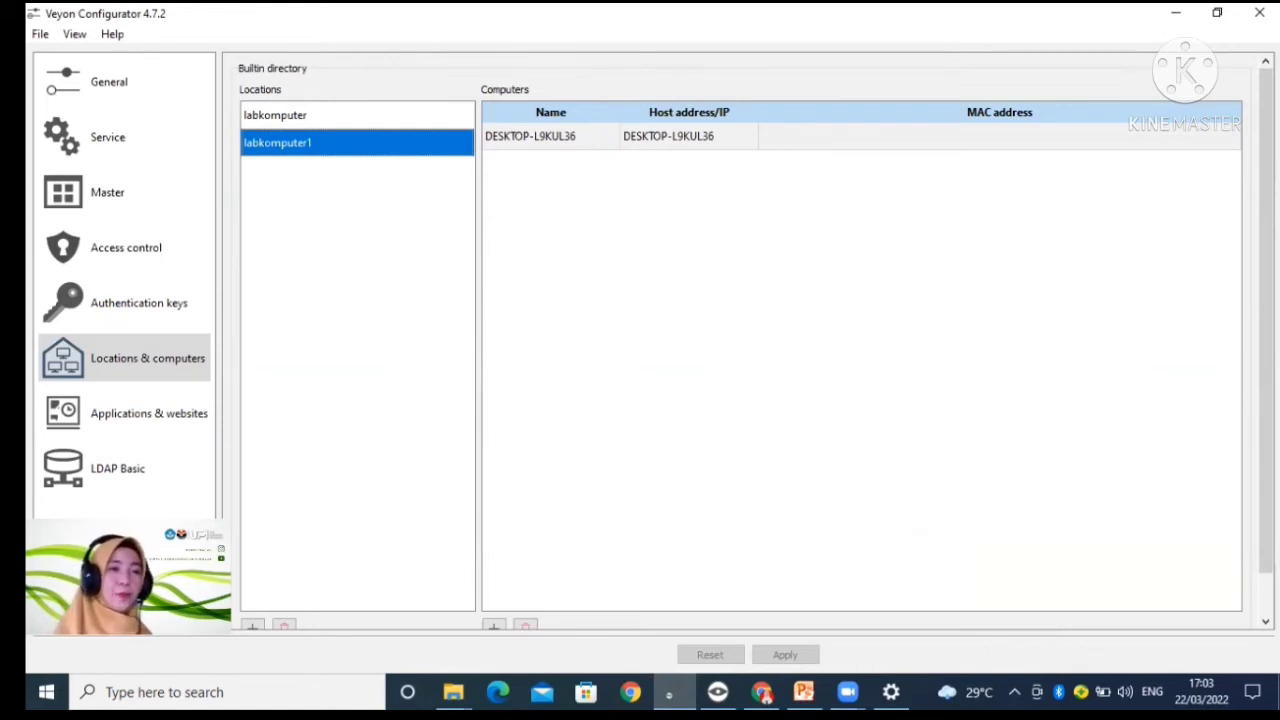
# Step: Set the general authentication method to Key file authentication in Veyon Configurator
pyautogui.click(118, 88)
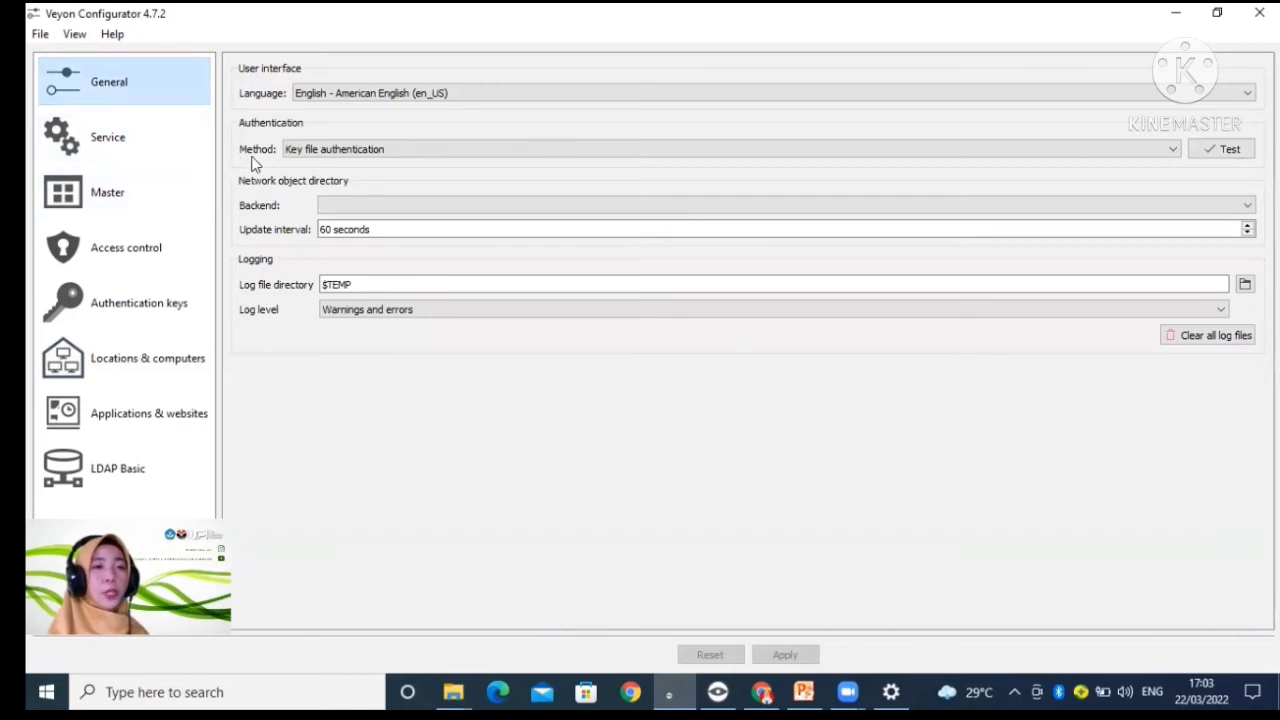
pyautogui.click(417, 150)
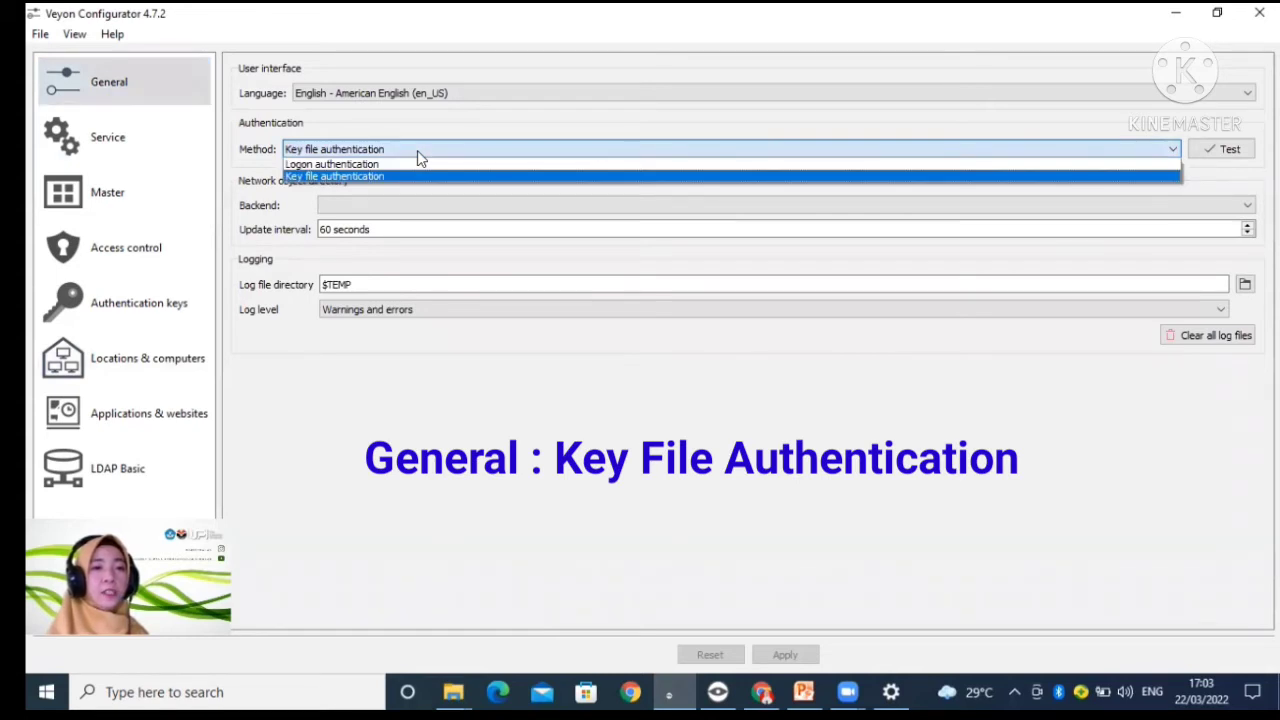
pyautogui.click(417, 177)
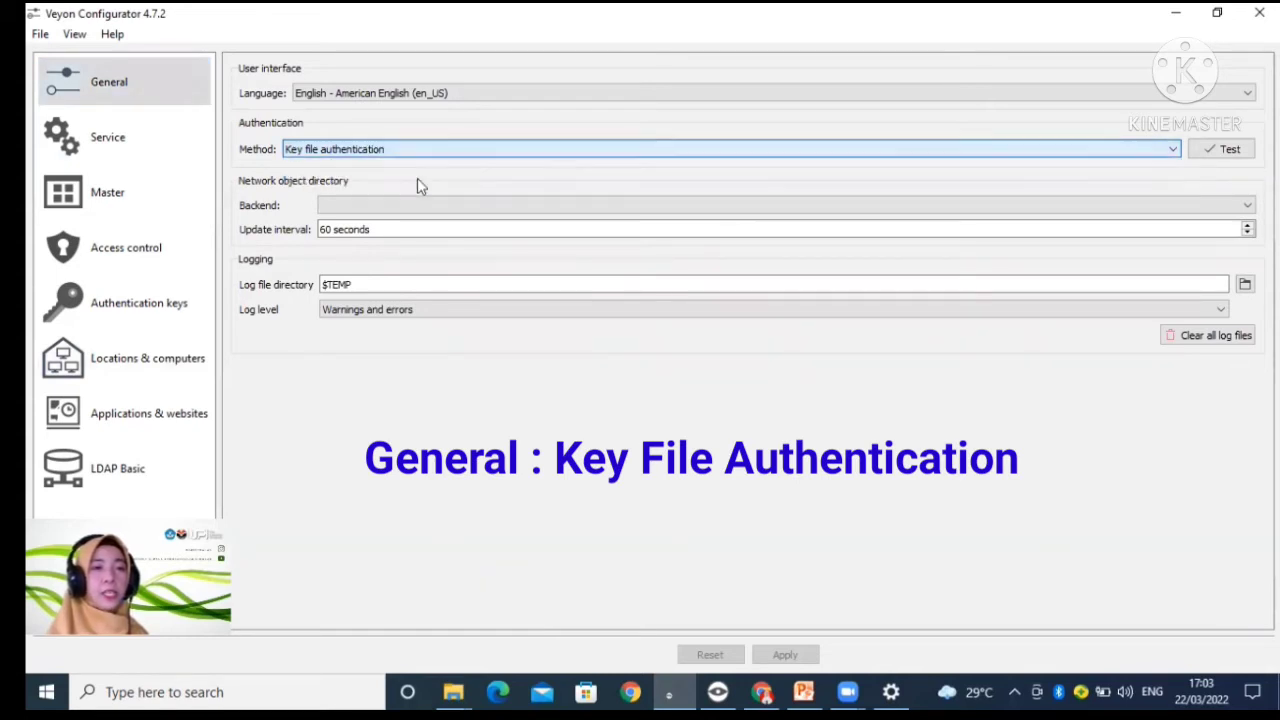
# Step: Try to create an authentication key pair, entering the person's name as the key name
pyautogui.click(148, 318)
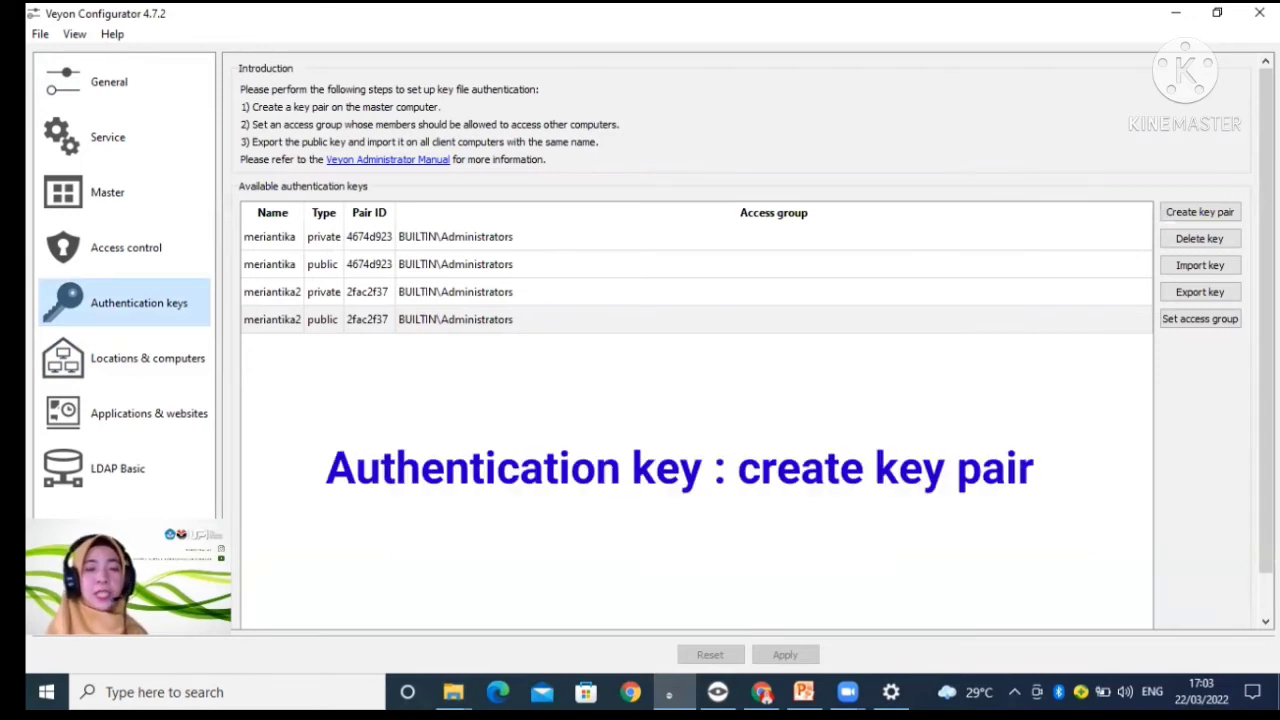
pyautogui.click(1237, 215)
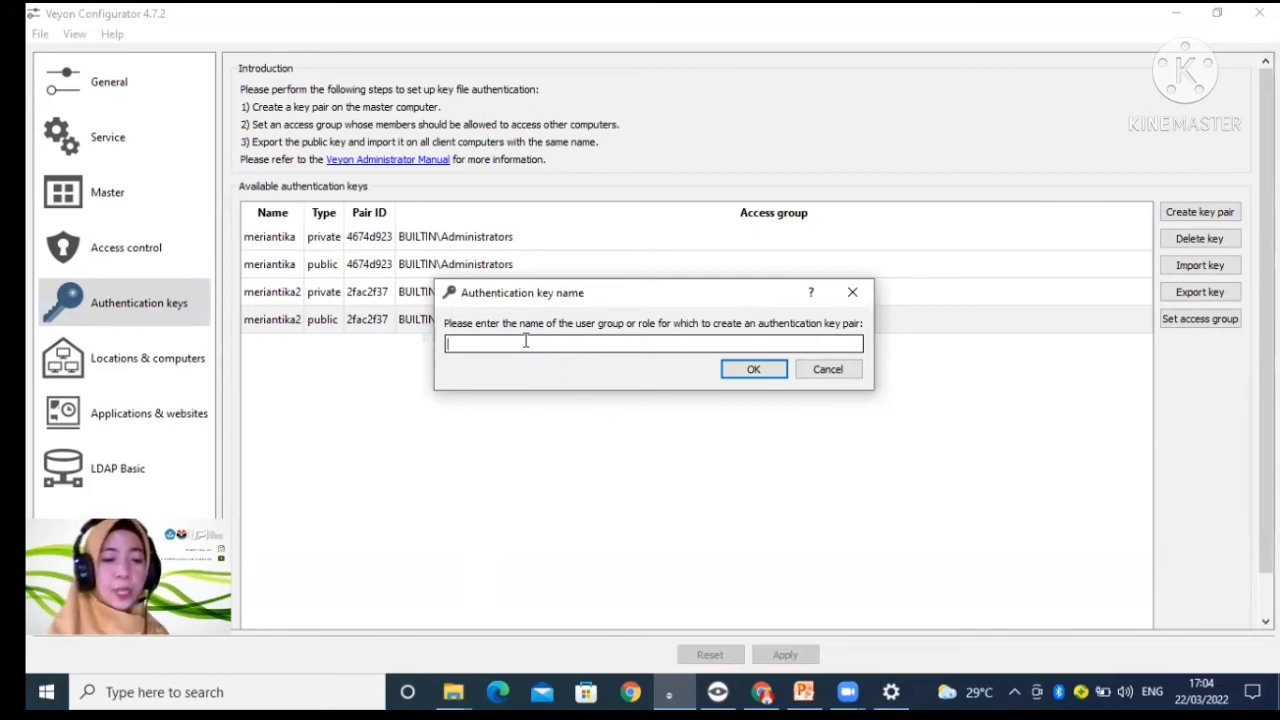
pyautogui.write('meriant')
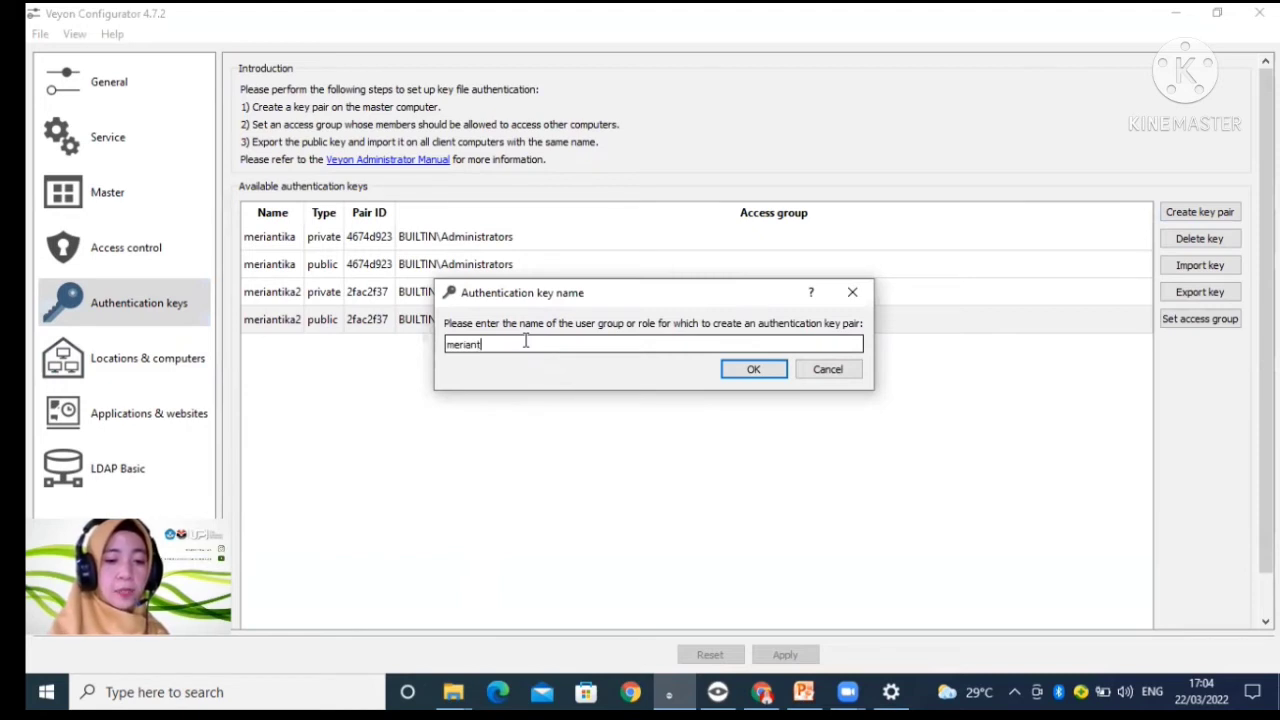
pyautogui.write('ika')
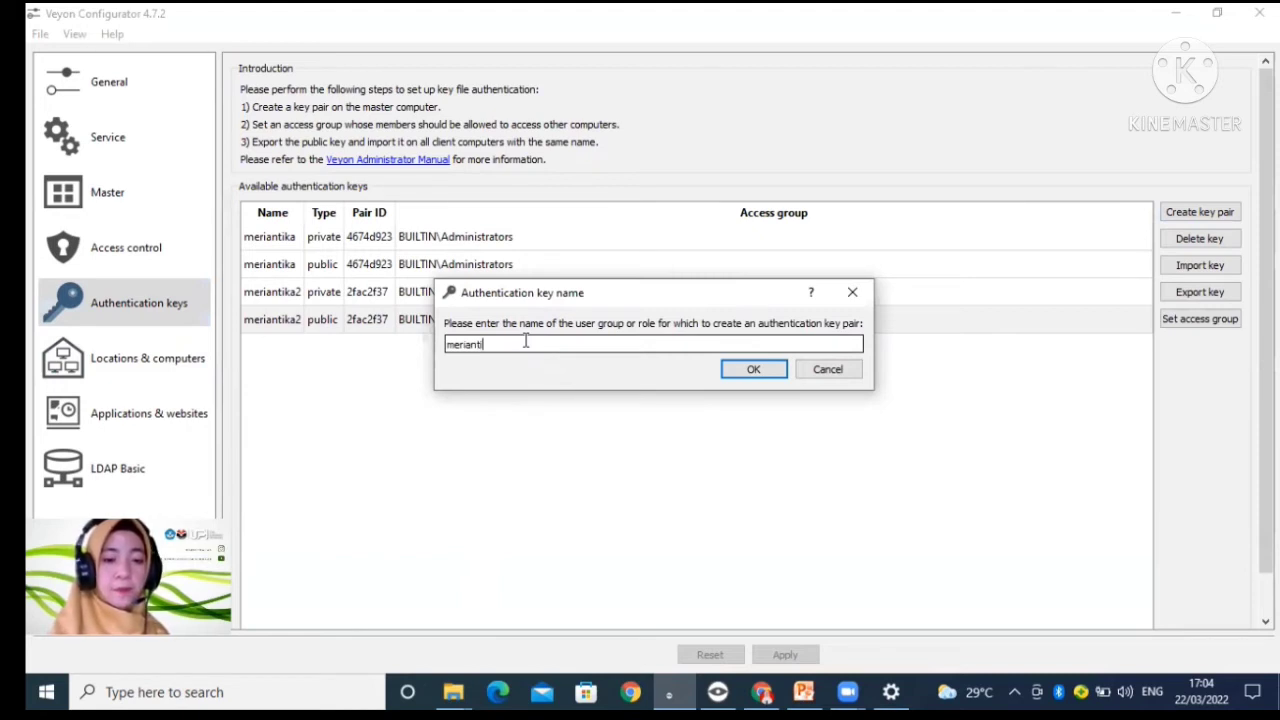
pyautogui.click(777, 379)
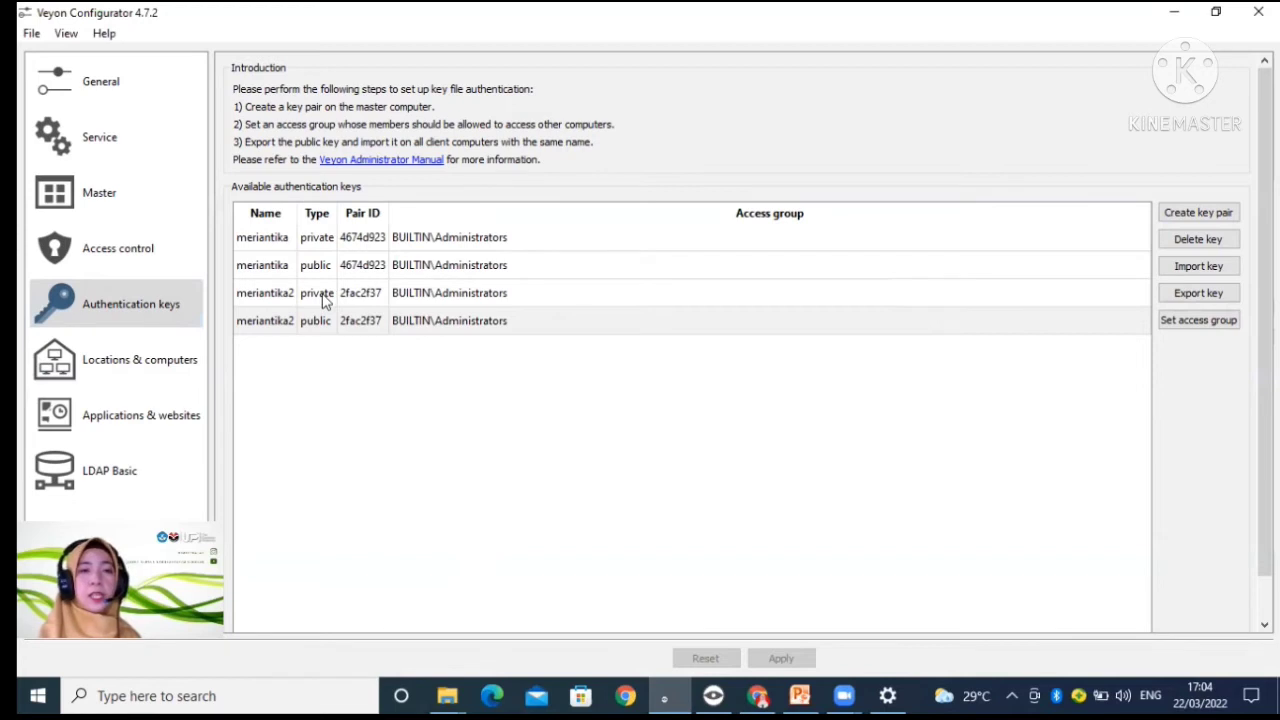
# Step: Export the public key with pair ID 2fac2f37 as a .pem key file under the suggested file name
pyautogui.moveTo(323, 302)
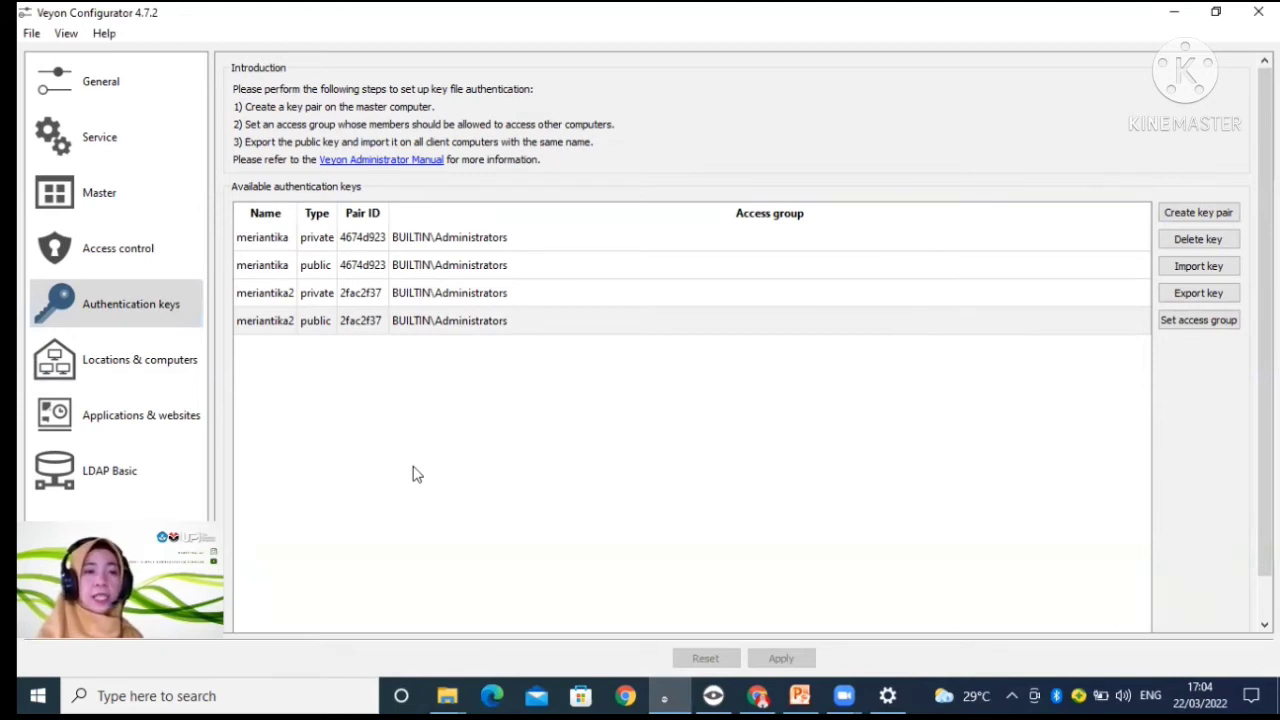
pyautogui.click(283, 328)
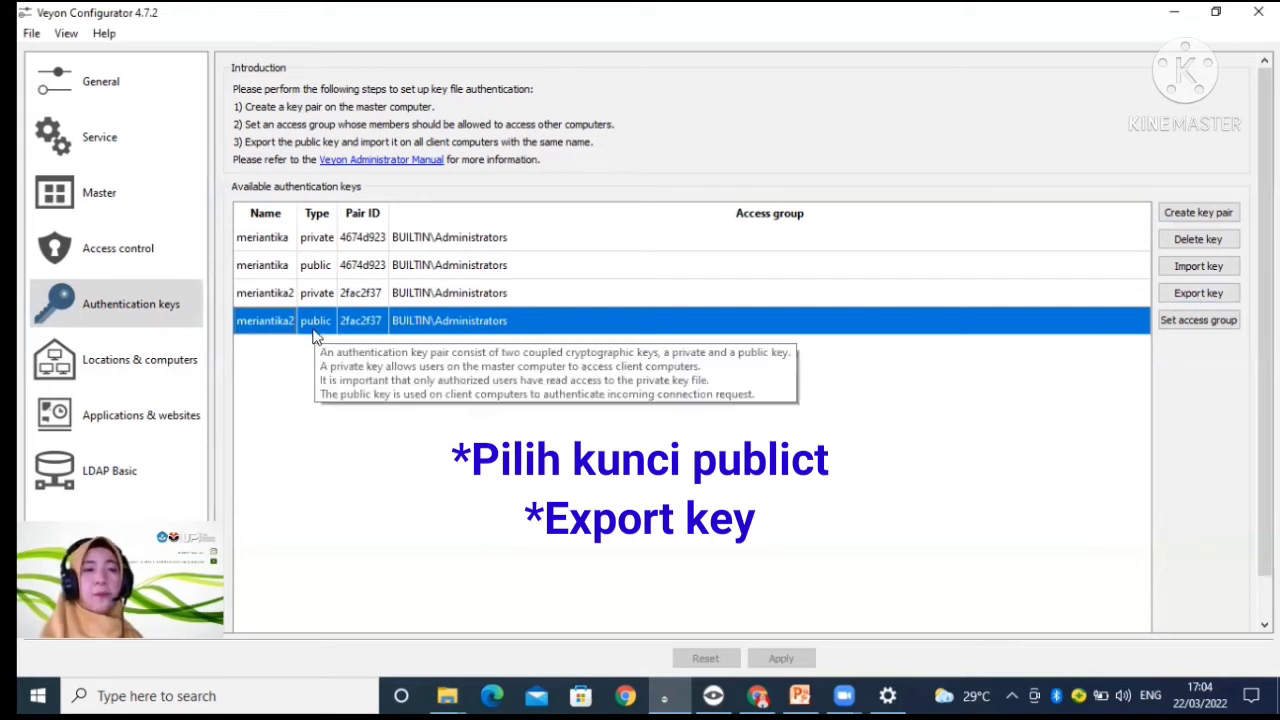
pyautogui.click(1222, 298)
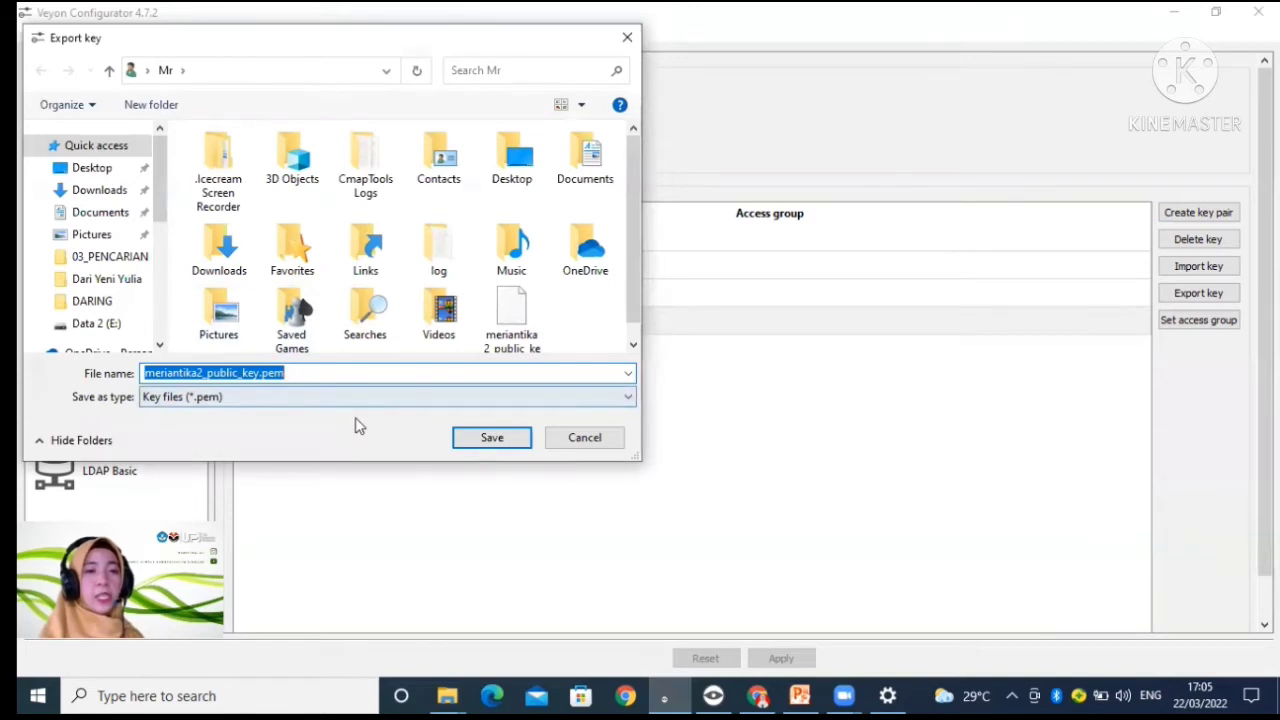
pyautogui.click(475, 444)
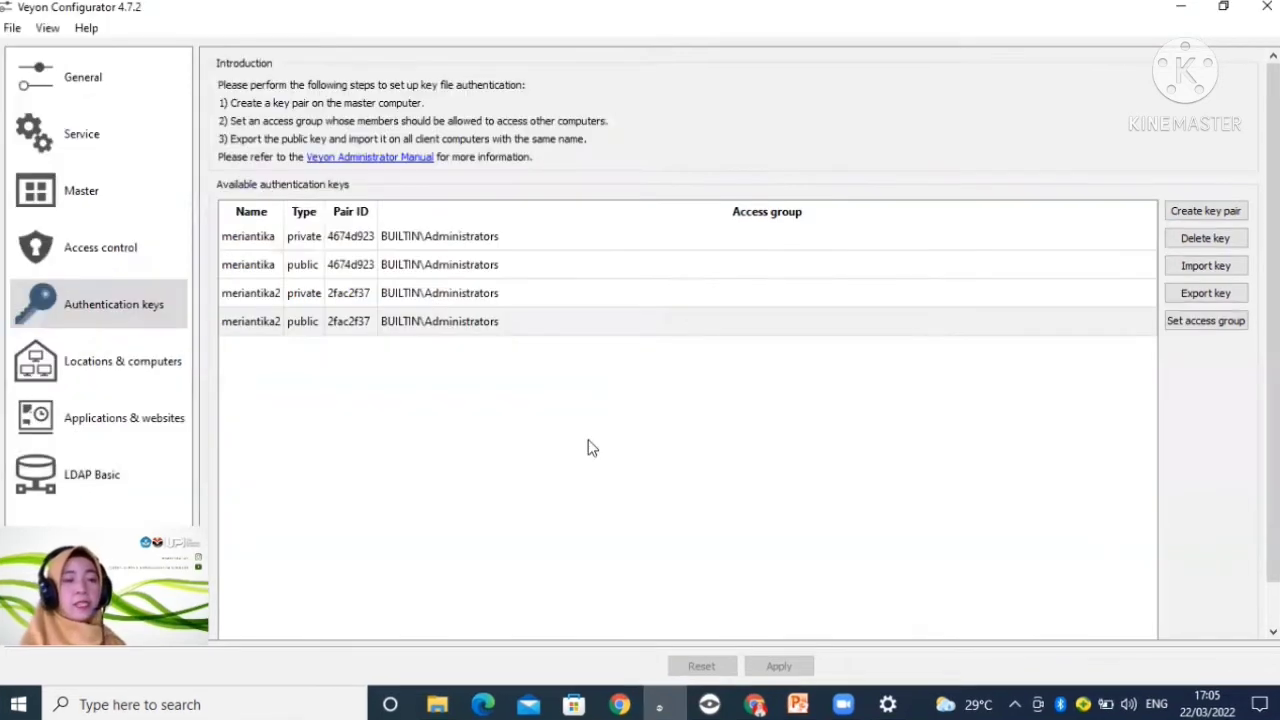
# Step: Add a new location to the builtin directory and name it labbkompuer
pyautogui.click(122, 379)
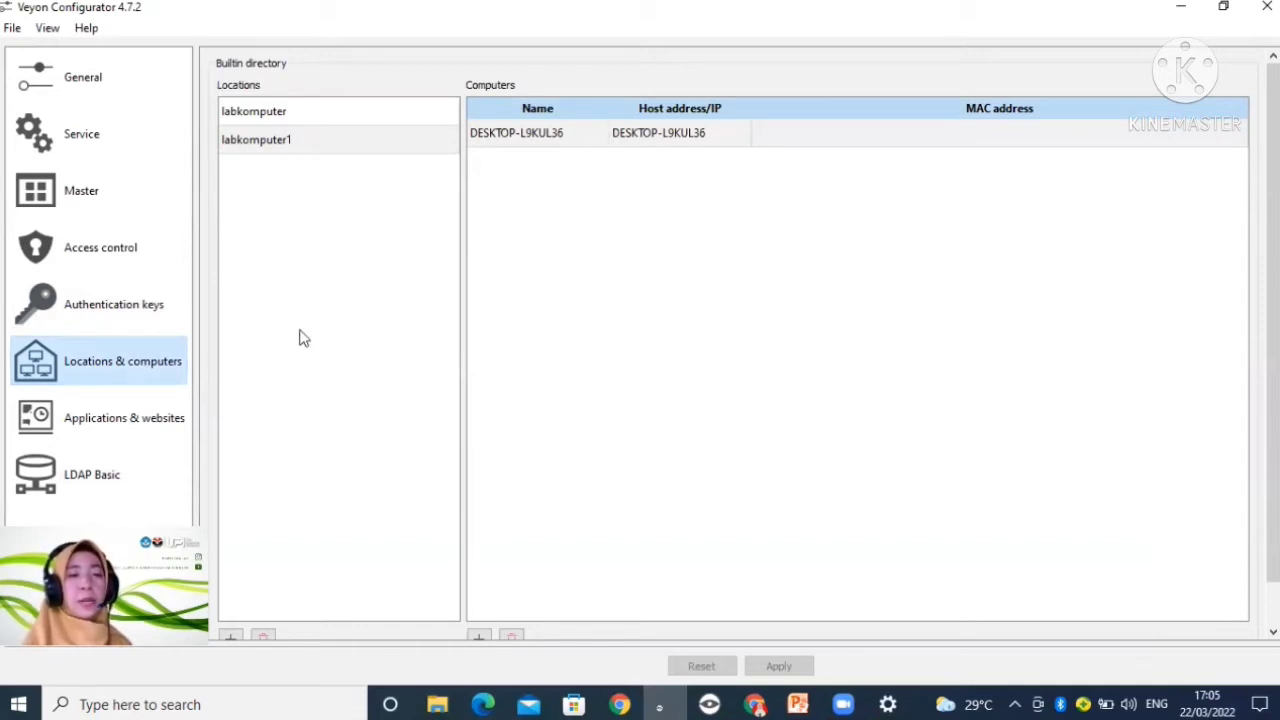
pyautogui.click(231, 636)
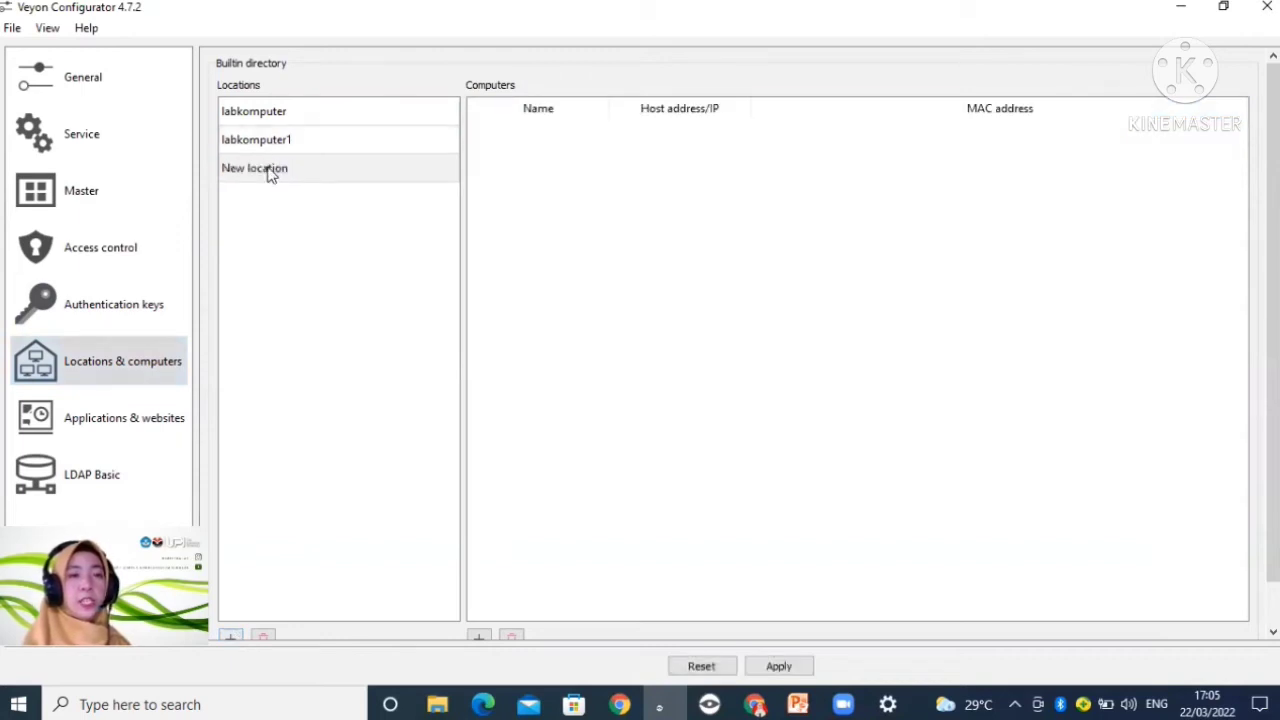
pyautogui.doubleClick(268, 172)
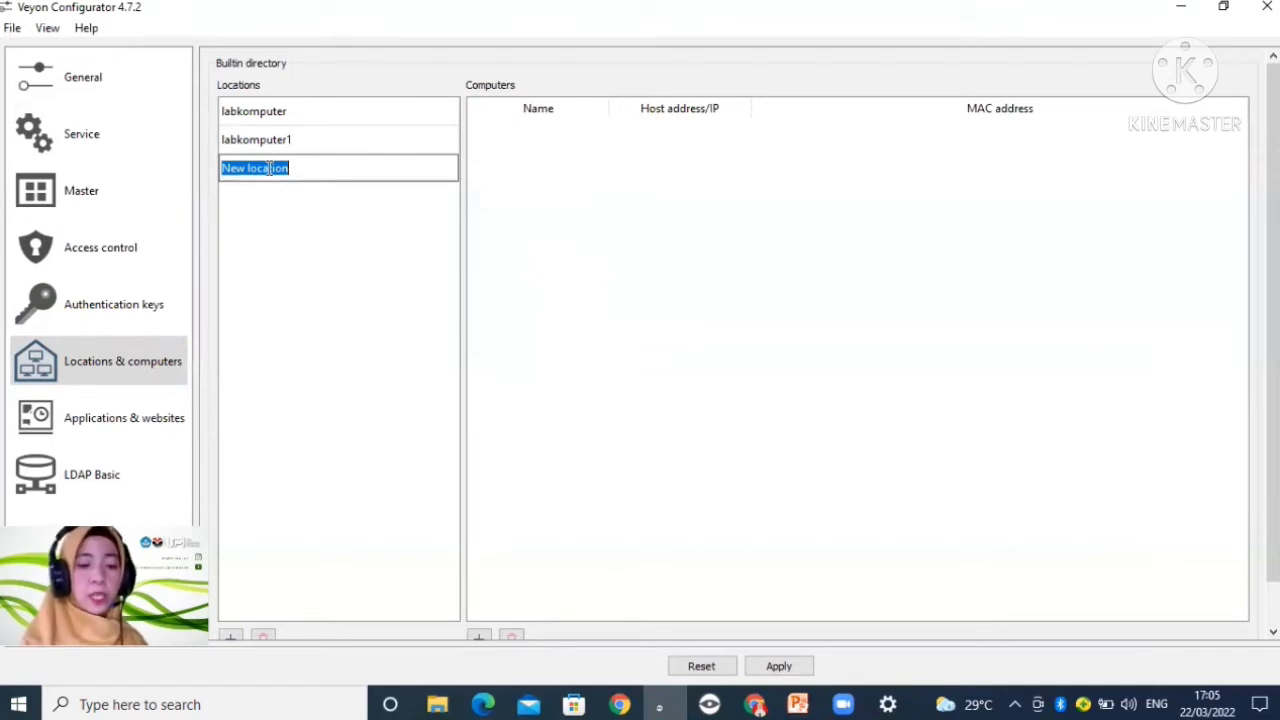
pyautogui.write('la')
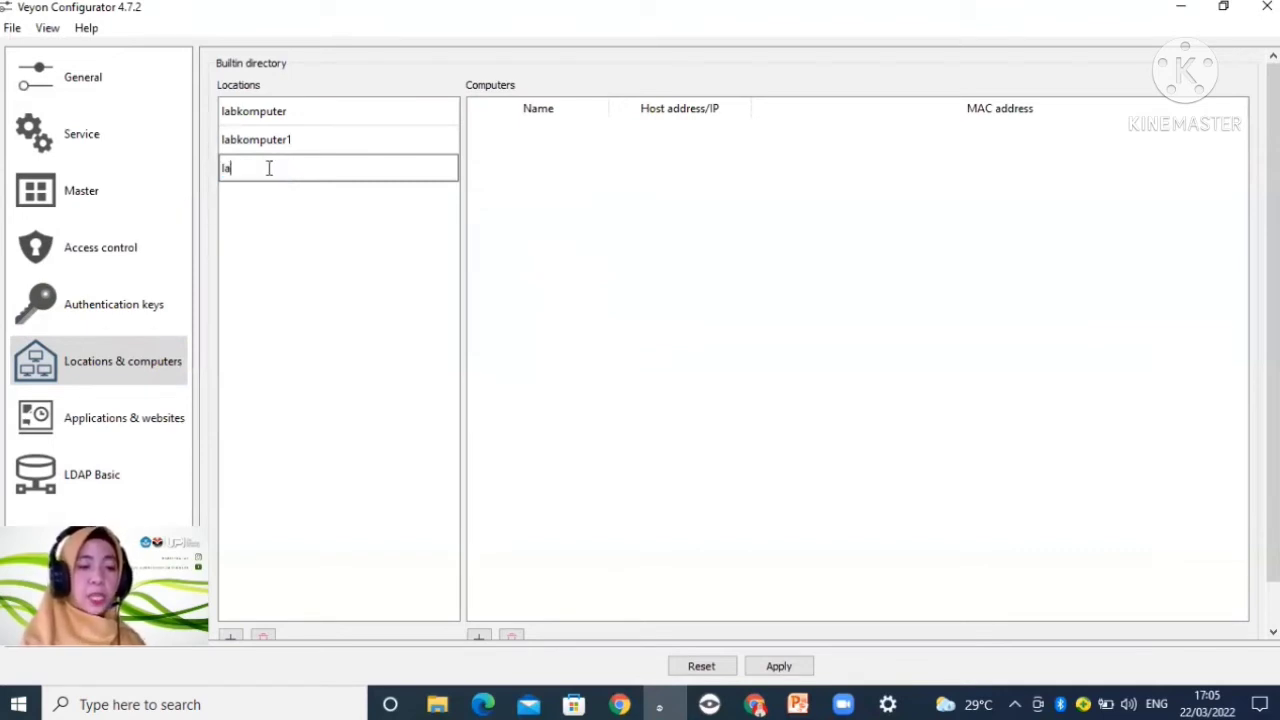
pyautogui.write('bbkompu')
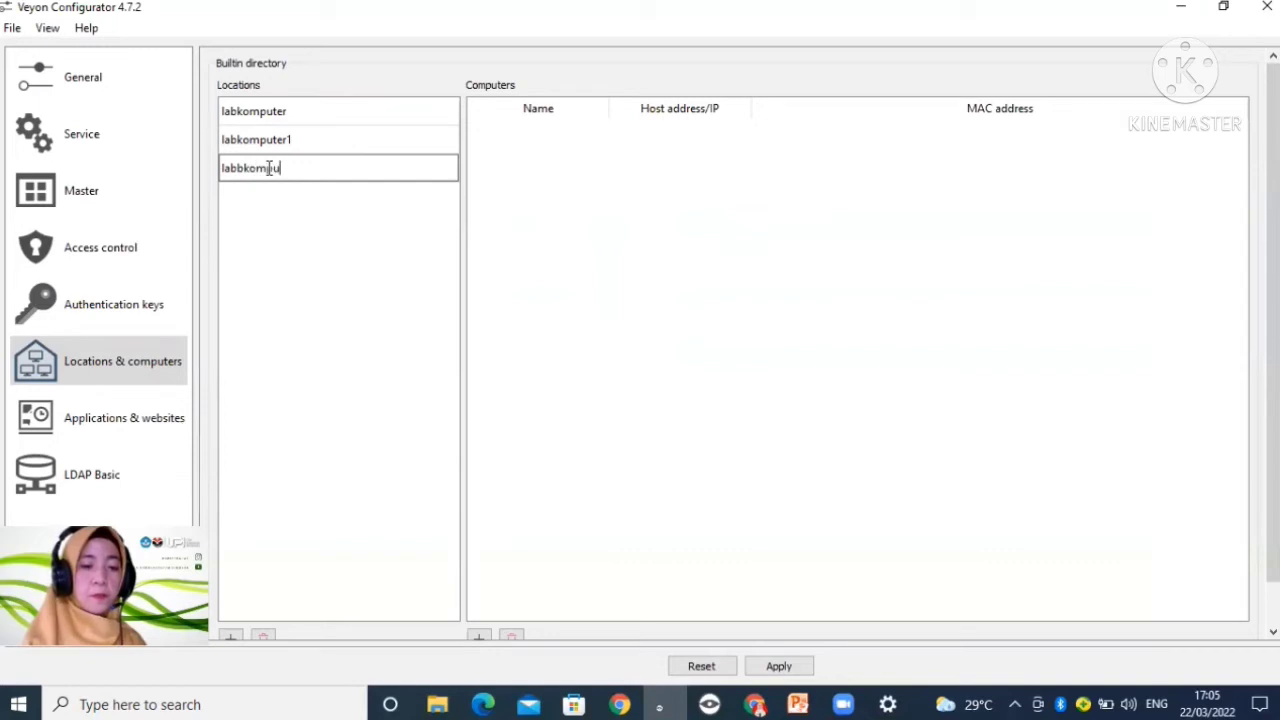
pyautogui.write('ter')
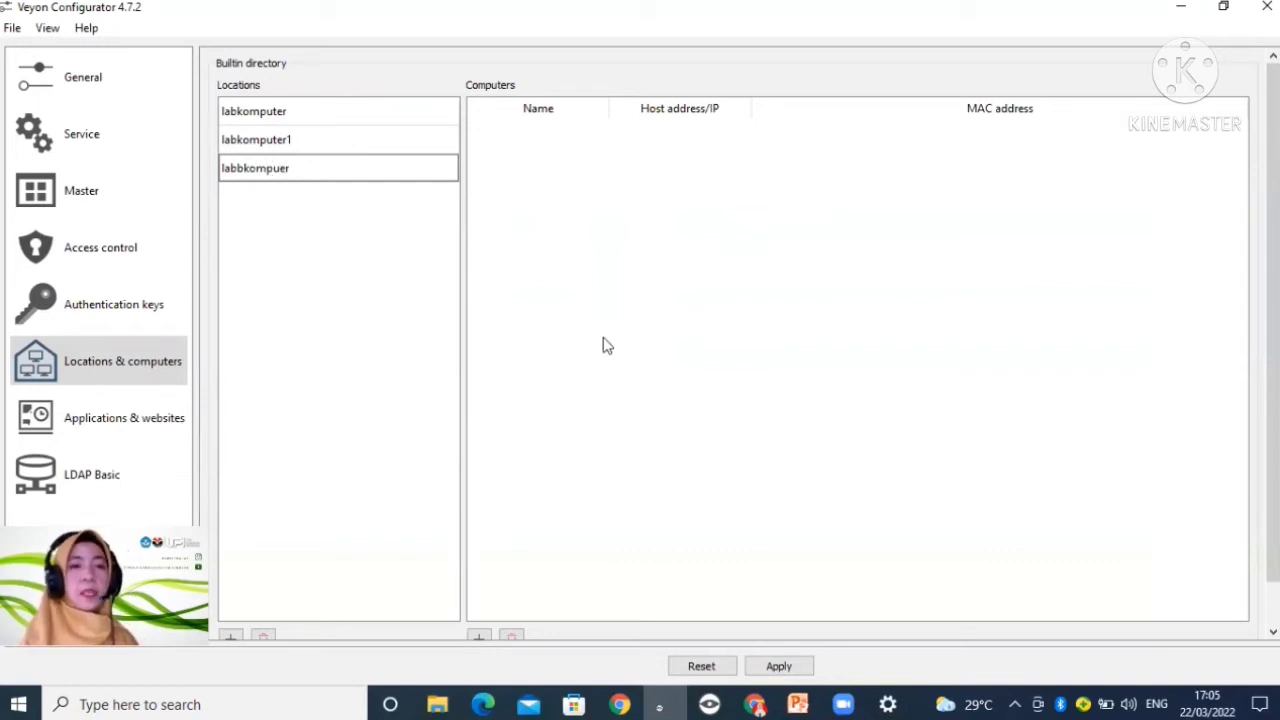
pyautogui.click(489, 177)
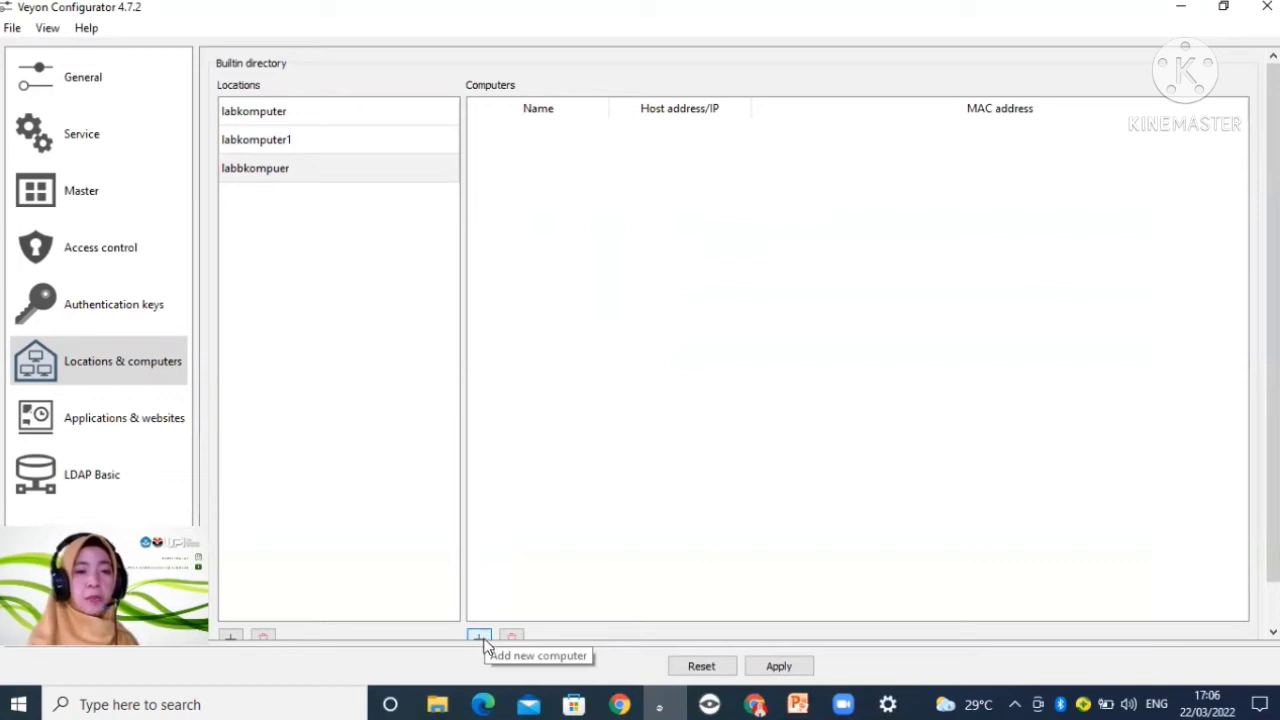
# Step: Add a computer to the labbkompuer location with the name user and the host address user
pyautogui.scroll(-2, 754, 566)
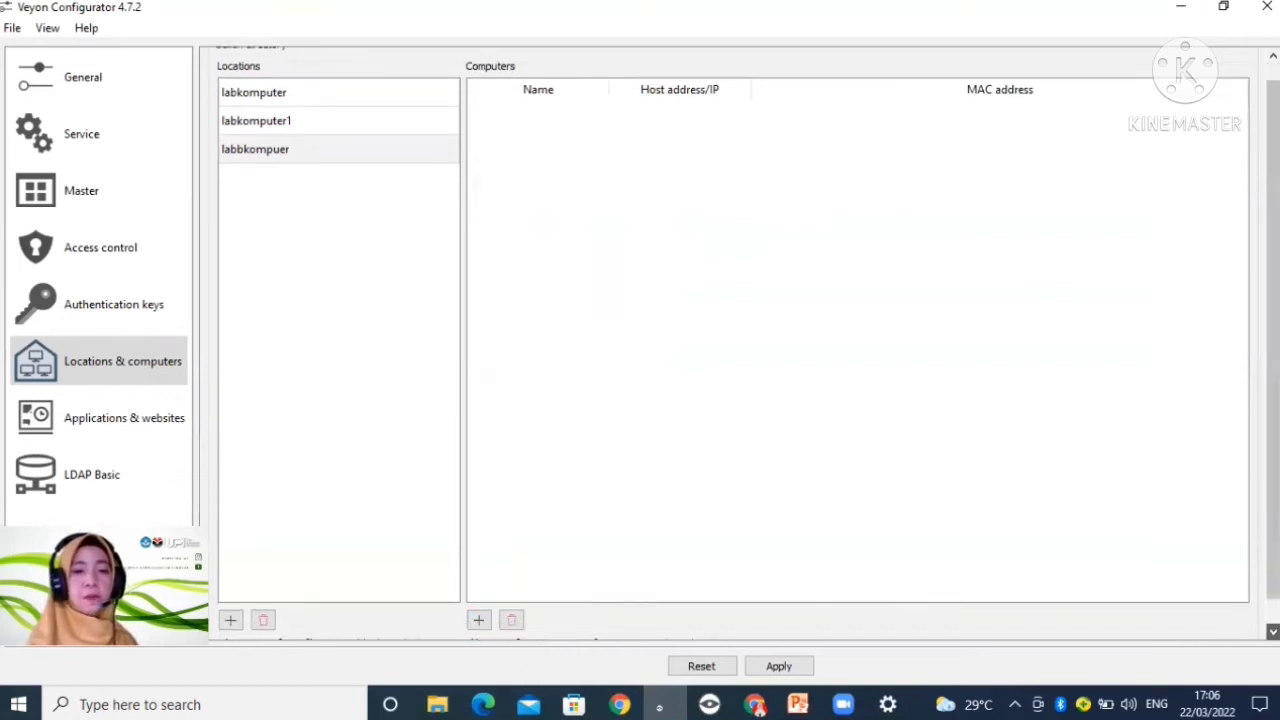
pyautogui.click(478, 601)
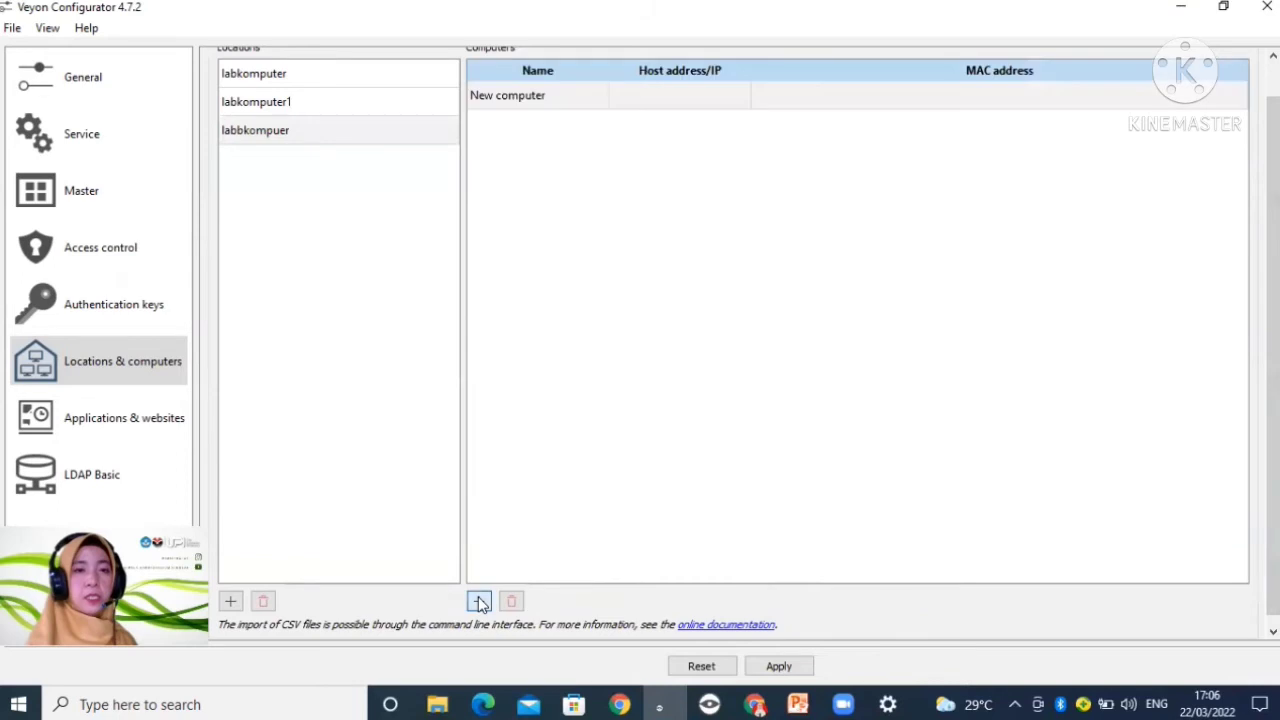
pyautogui.doubleClick(533, 100)
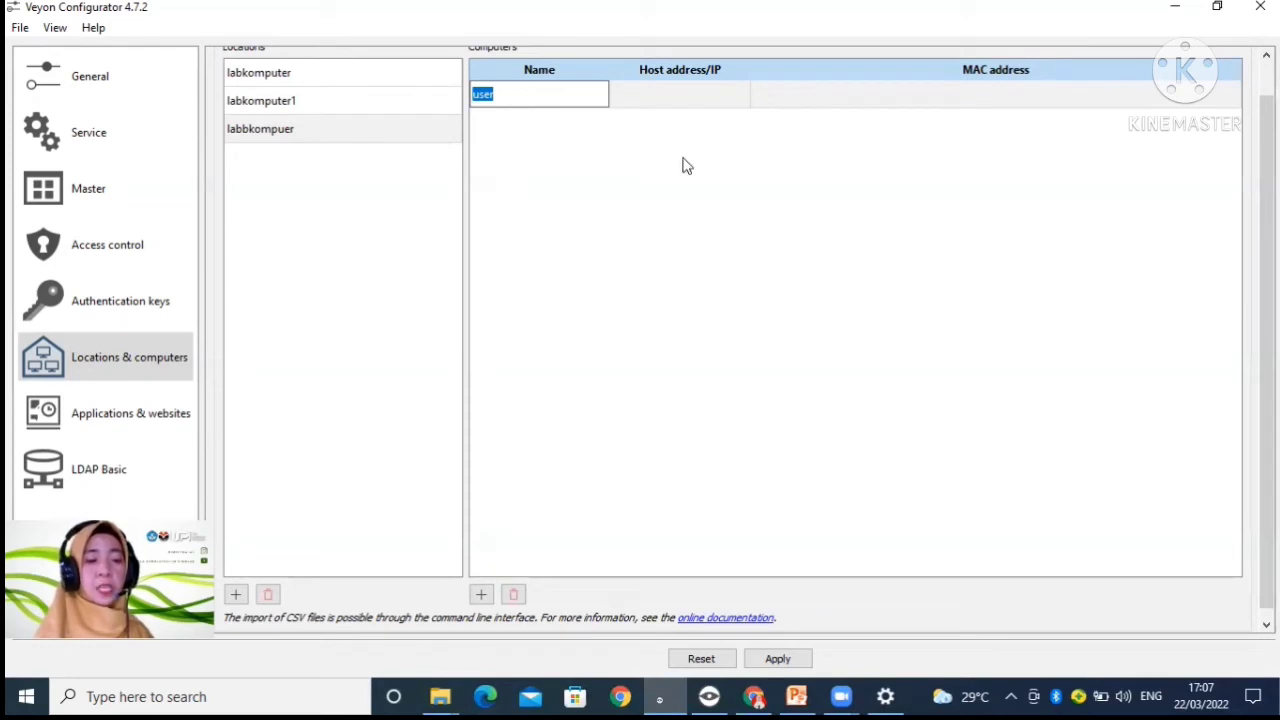
pyautogui.doubleClick(673, 94)
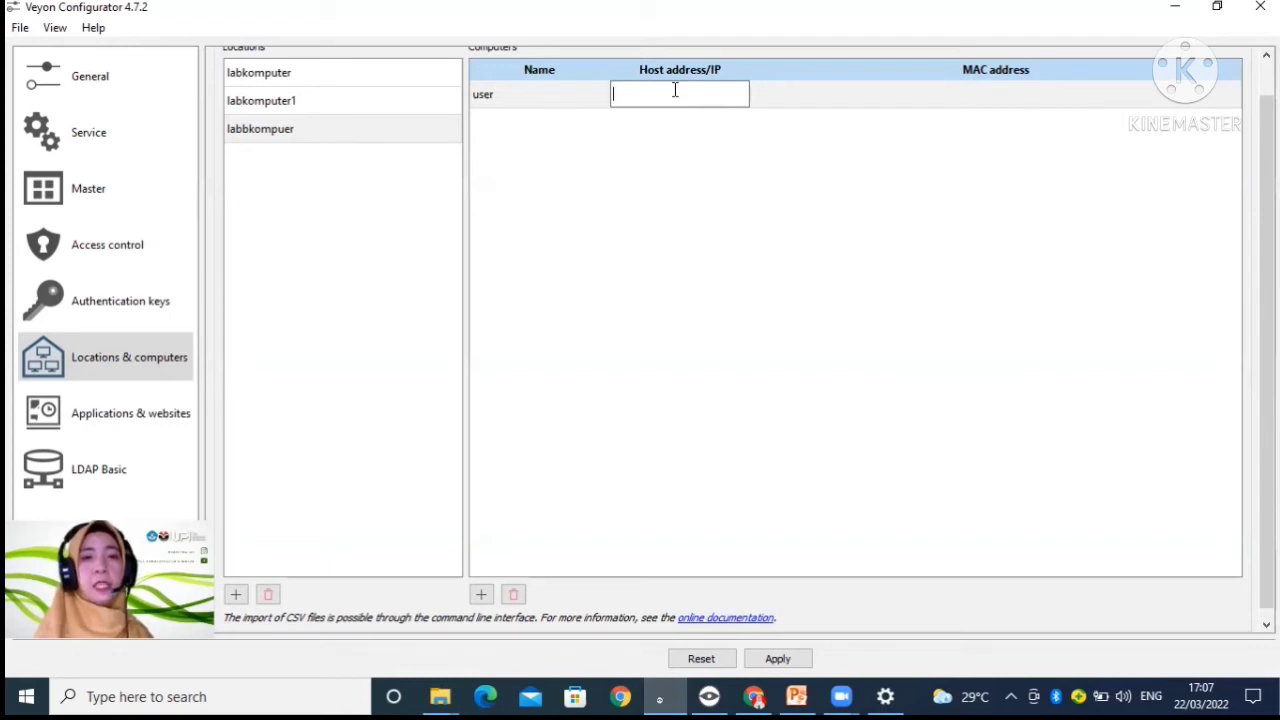
pyautogui.write('user')
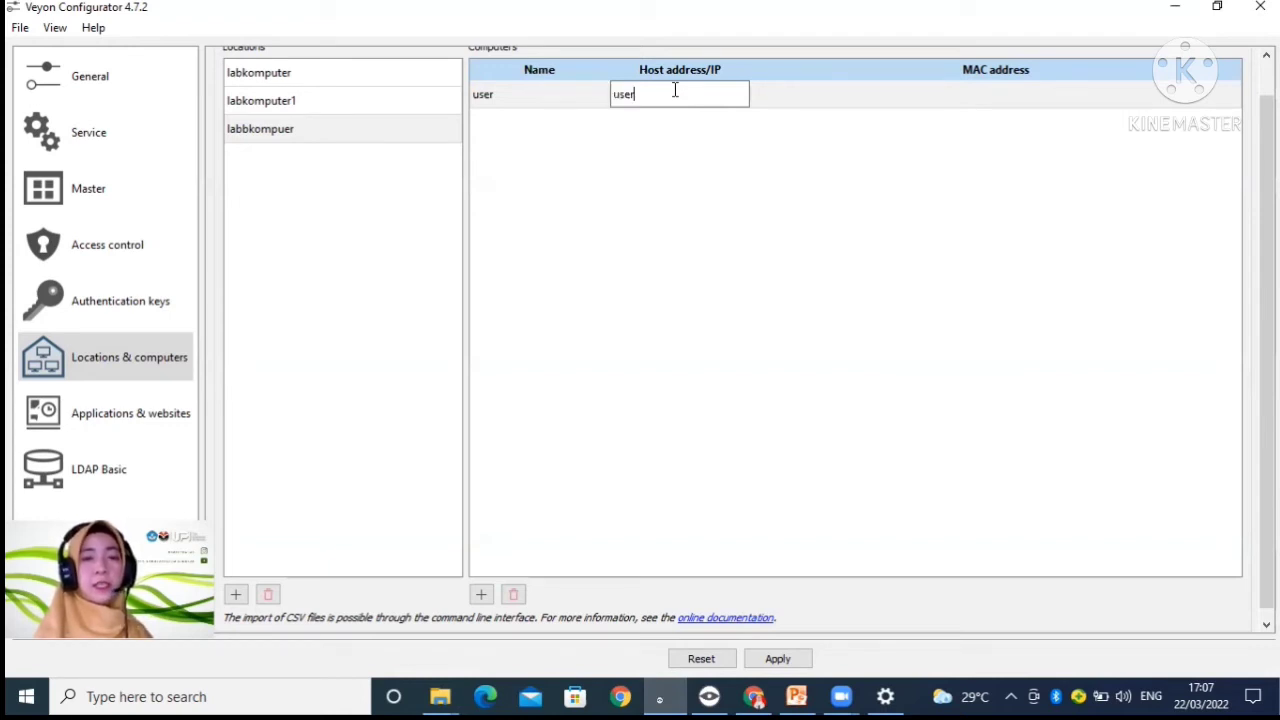
pyautogui.click(702, 180)
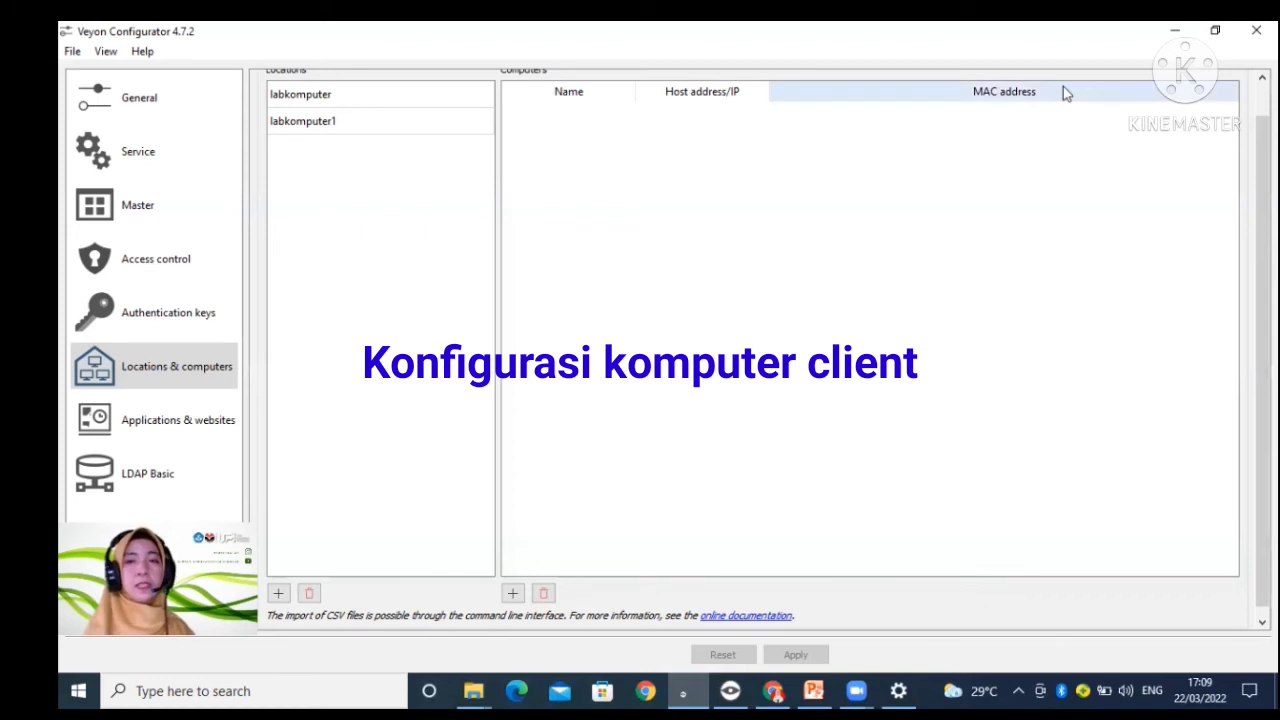
# Step: Choose Key file authentication as the authentication method for the client computer's configuration
pyautogui.click(147, 104)
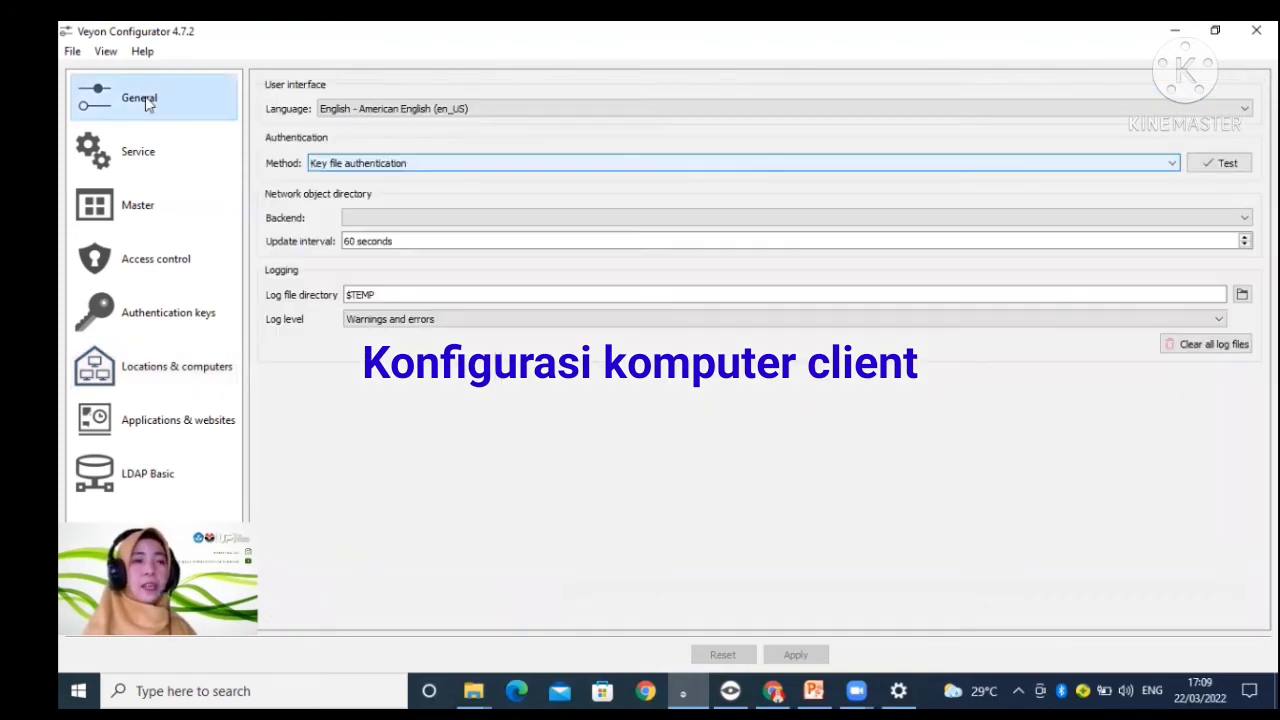
pyautogui.click(471, 165)
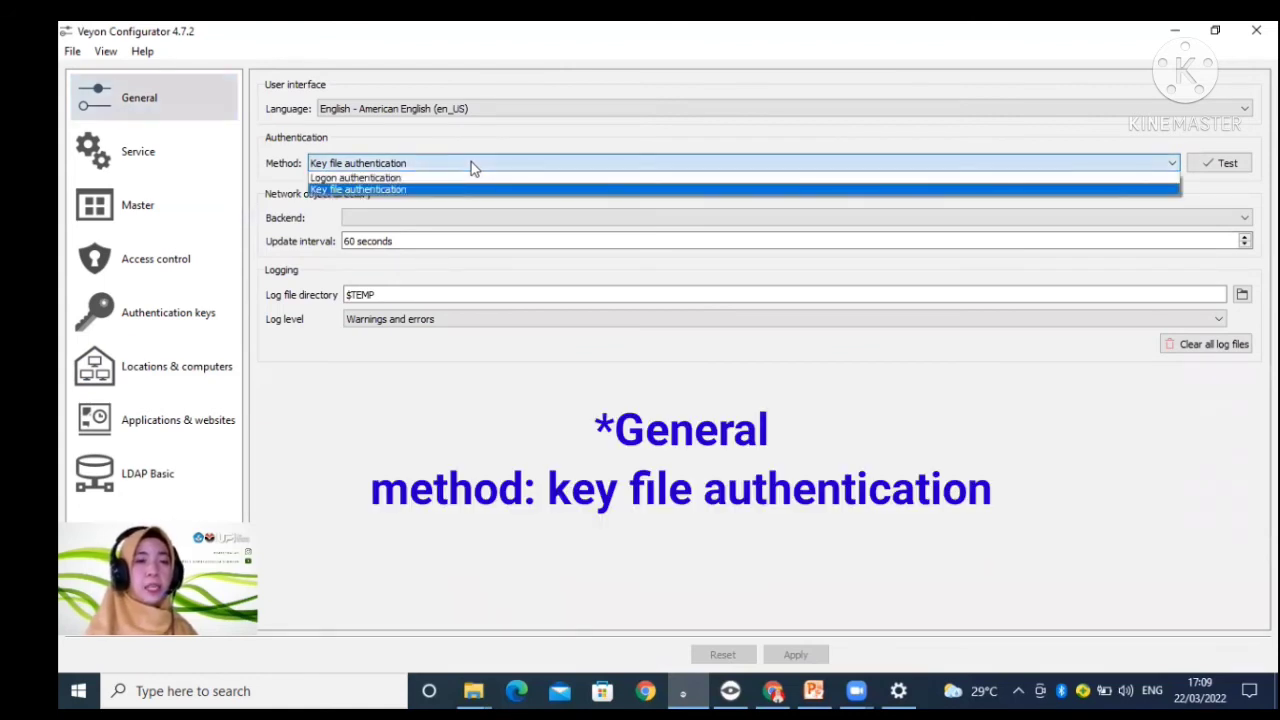
pyautogui.click(474, 167)
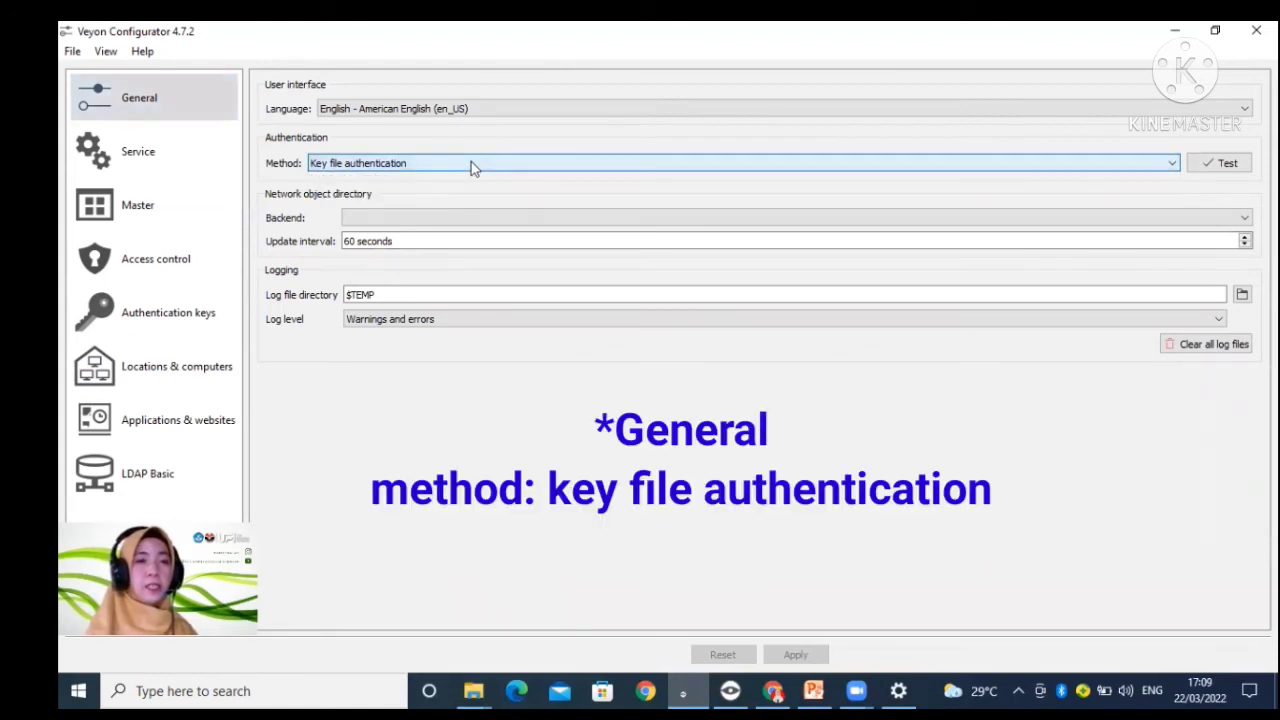
pyautogui.click(197, 319)
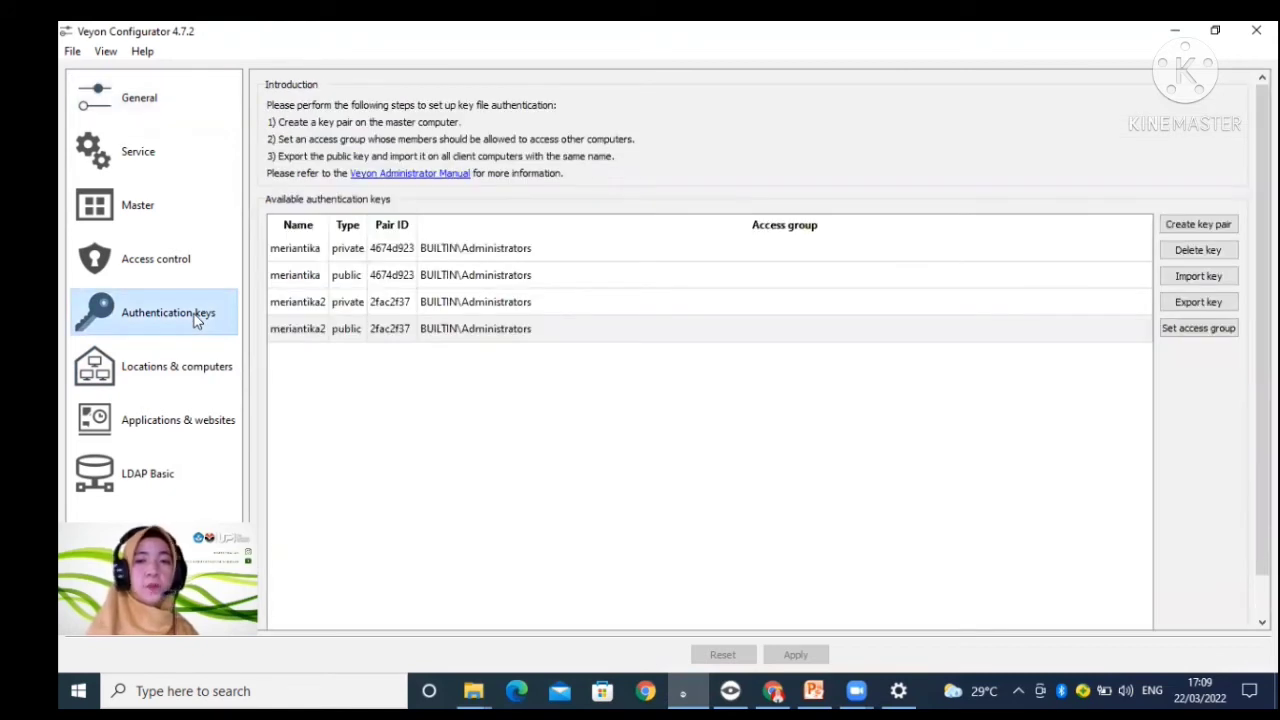
pyautogui.click(1216, 279)
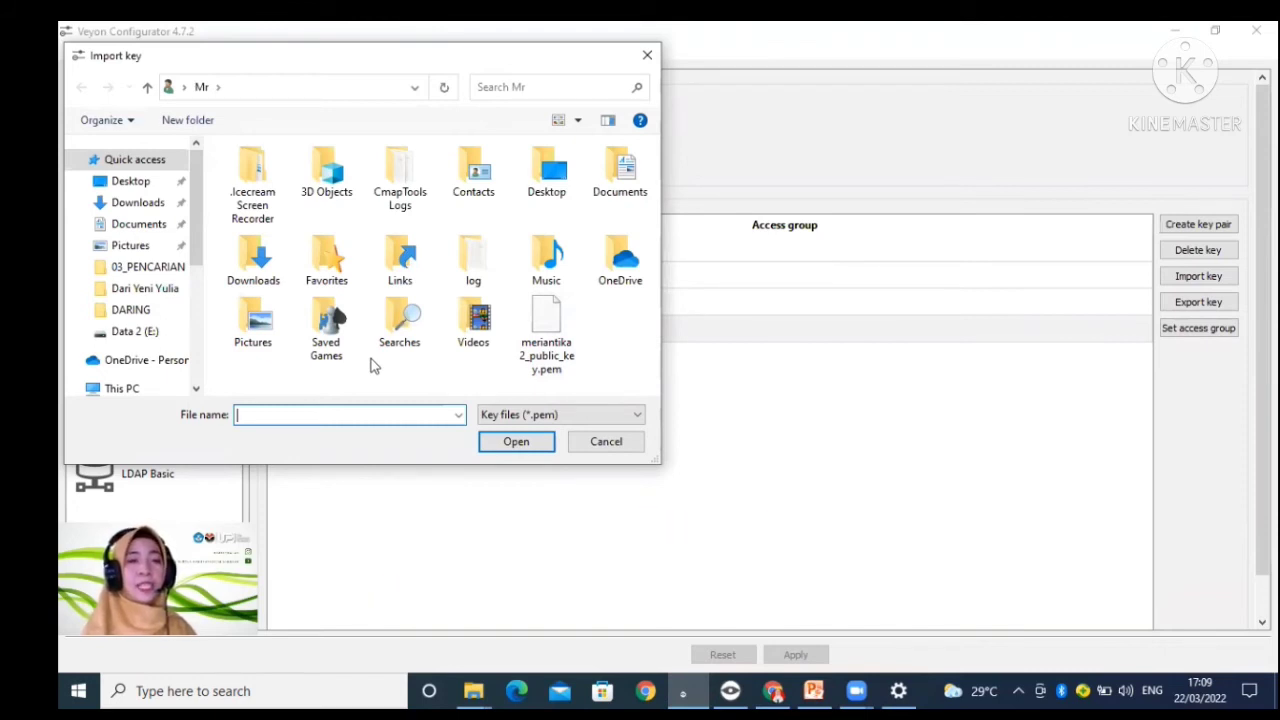
pyautogui.click(538, 343)
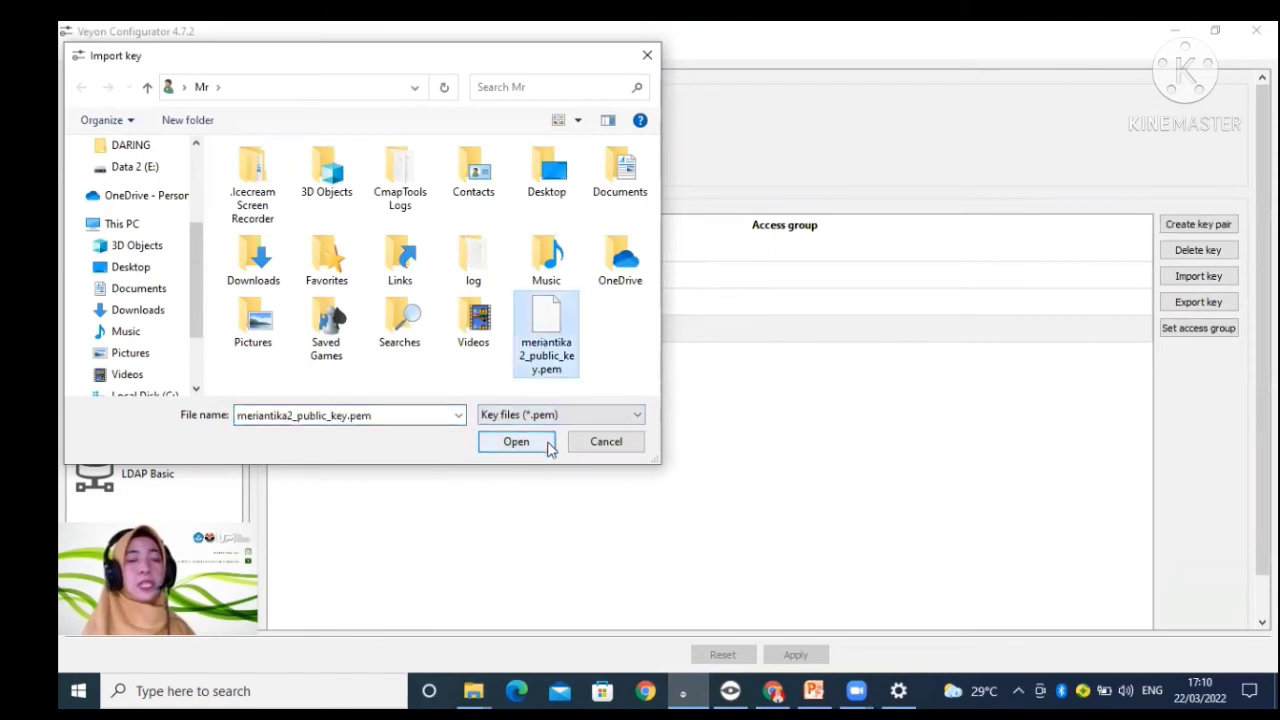
pyautogui.click(586, 445)
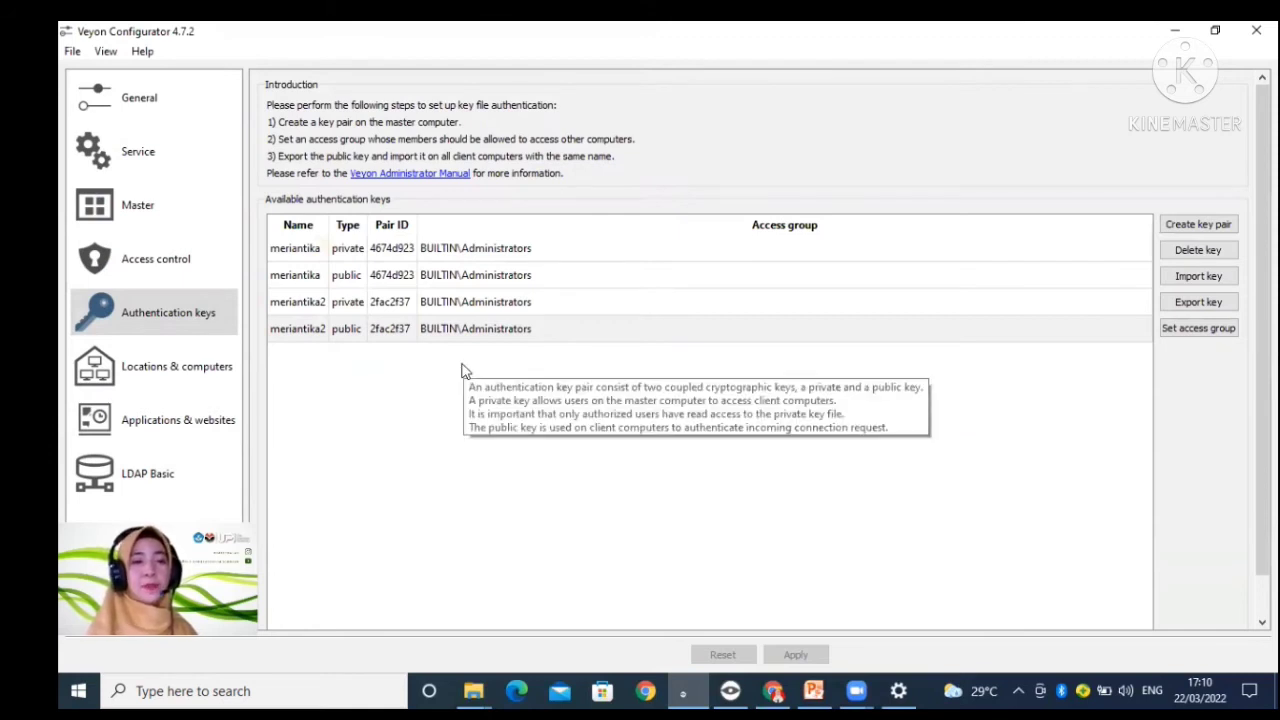
# Step: Add a new location to the builtin directory and clear its default name
pyautogui.click(205, 372)
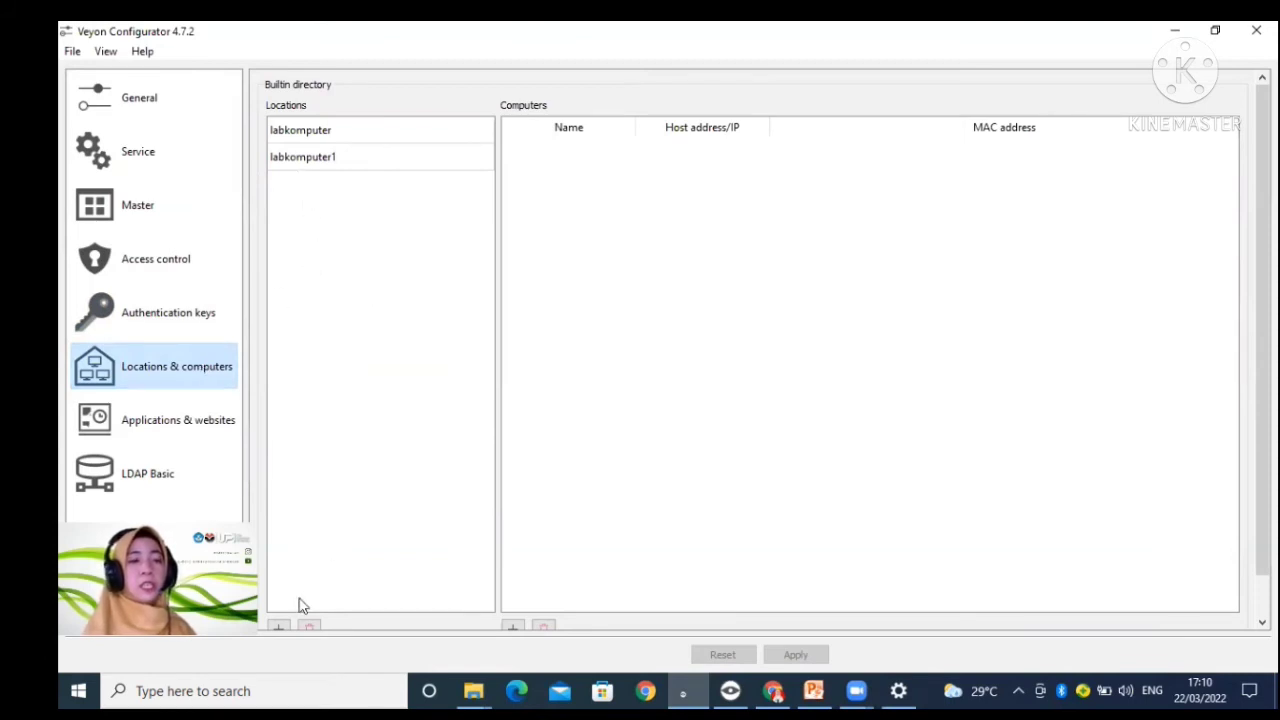
pyautogui.click(282, 627)
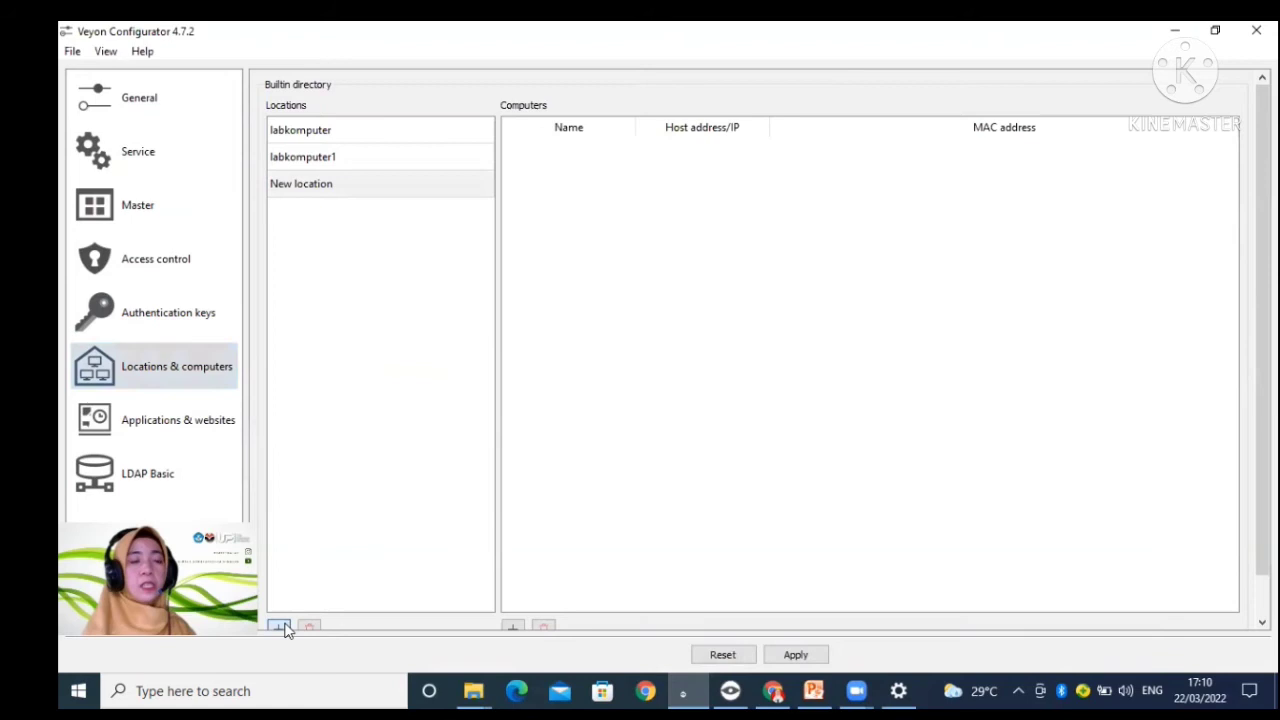
pyautogui.click(310, 189)
pyautogui.click(310, 189)
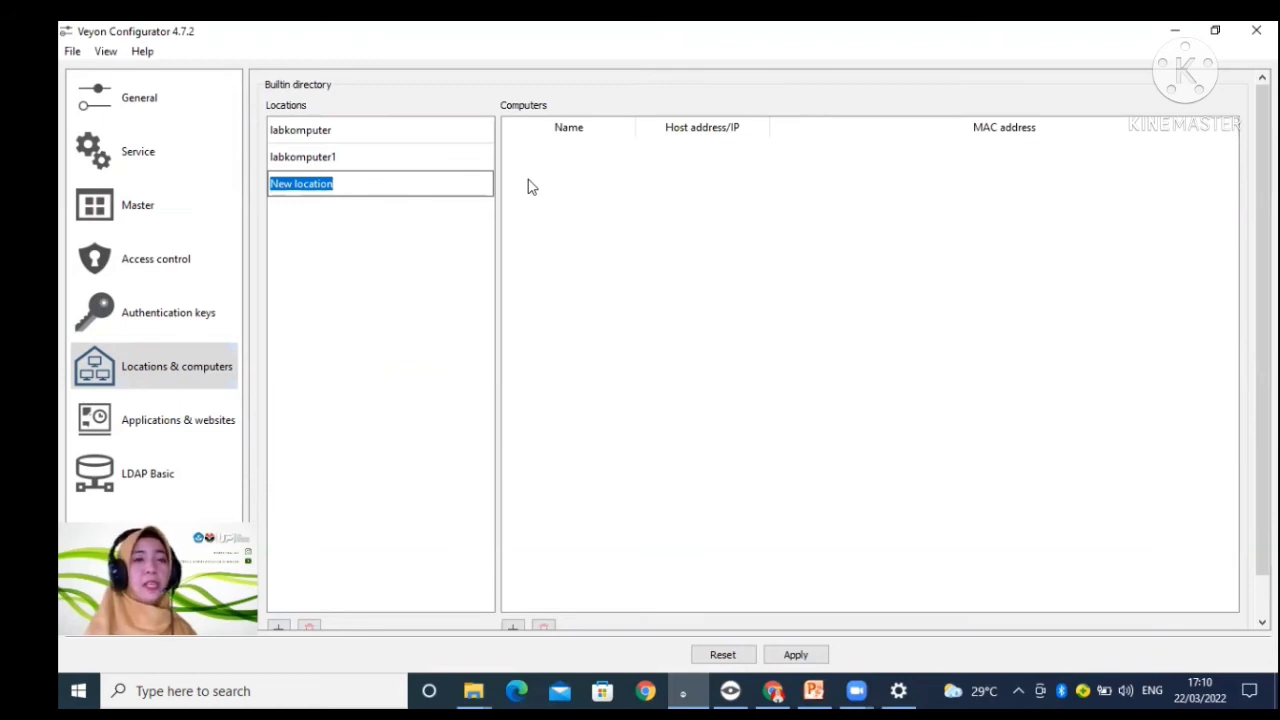
pyautogui.press('BackSpace')
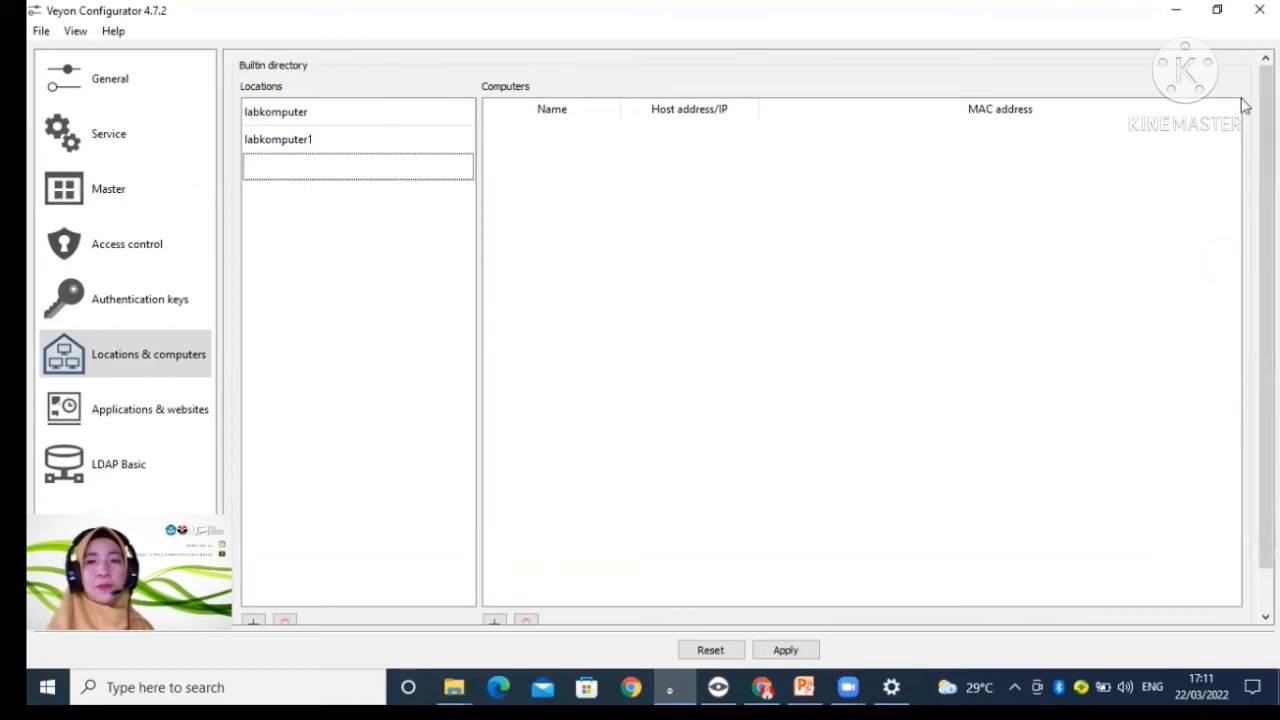
# Step: Switch to Veyon Master, display the computers of the labkomputer location and expand that location
pyautogui.click(1193, 12)
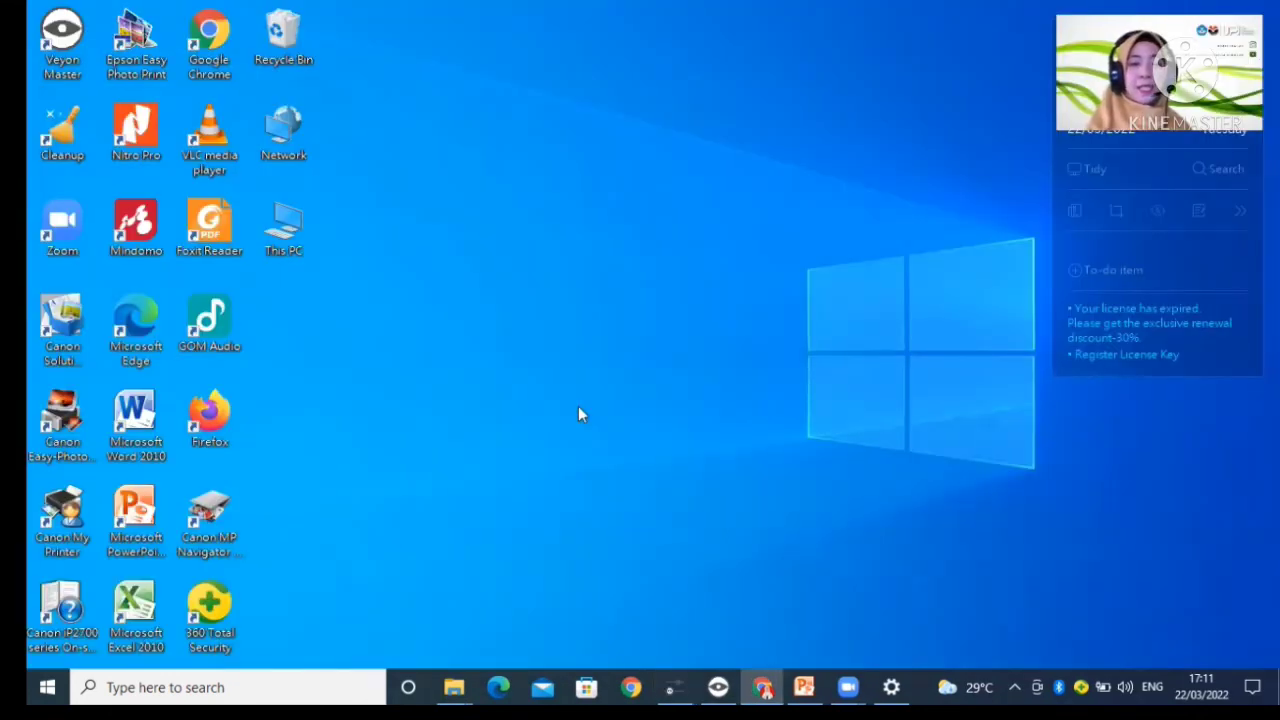
pyautogui.click(47, 685)
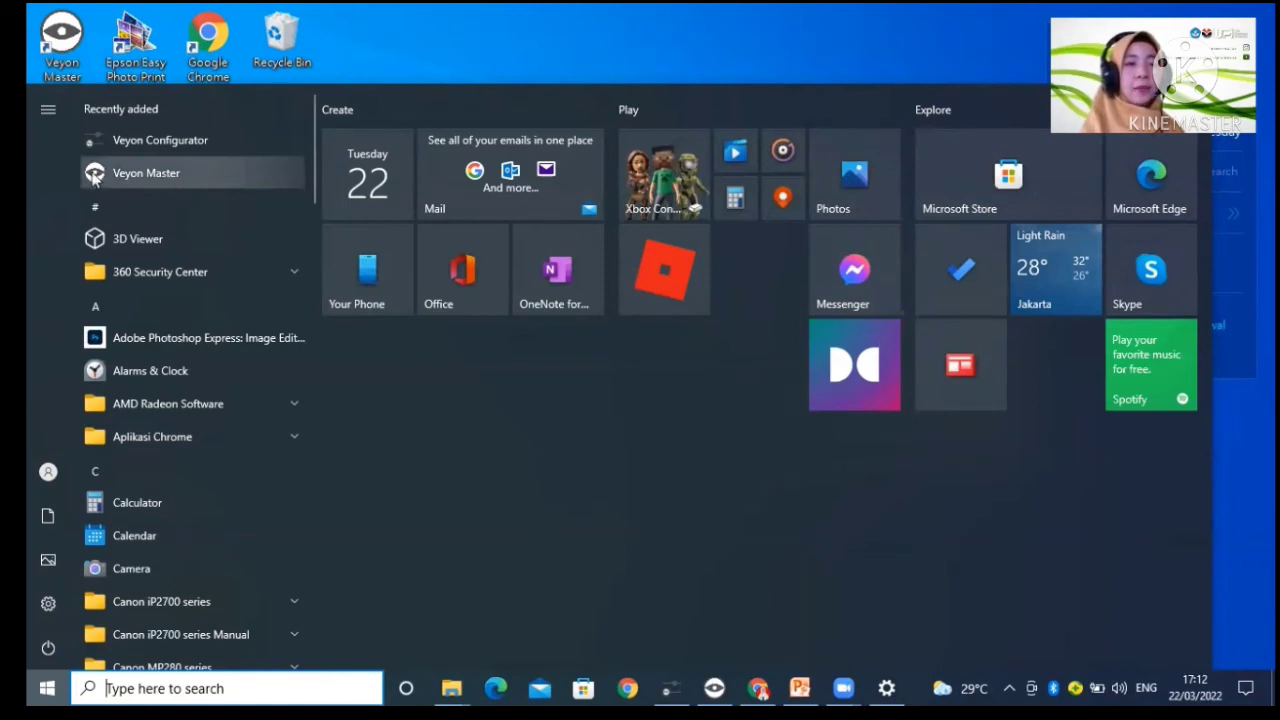
pyautogui.click(137, 177)
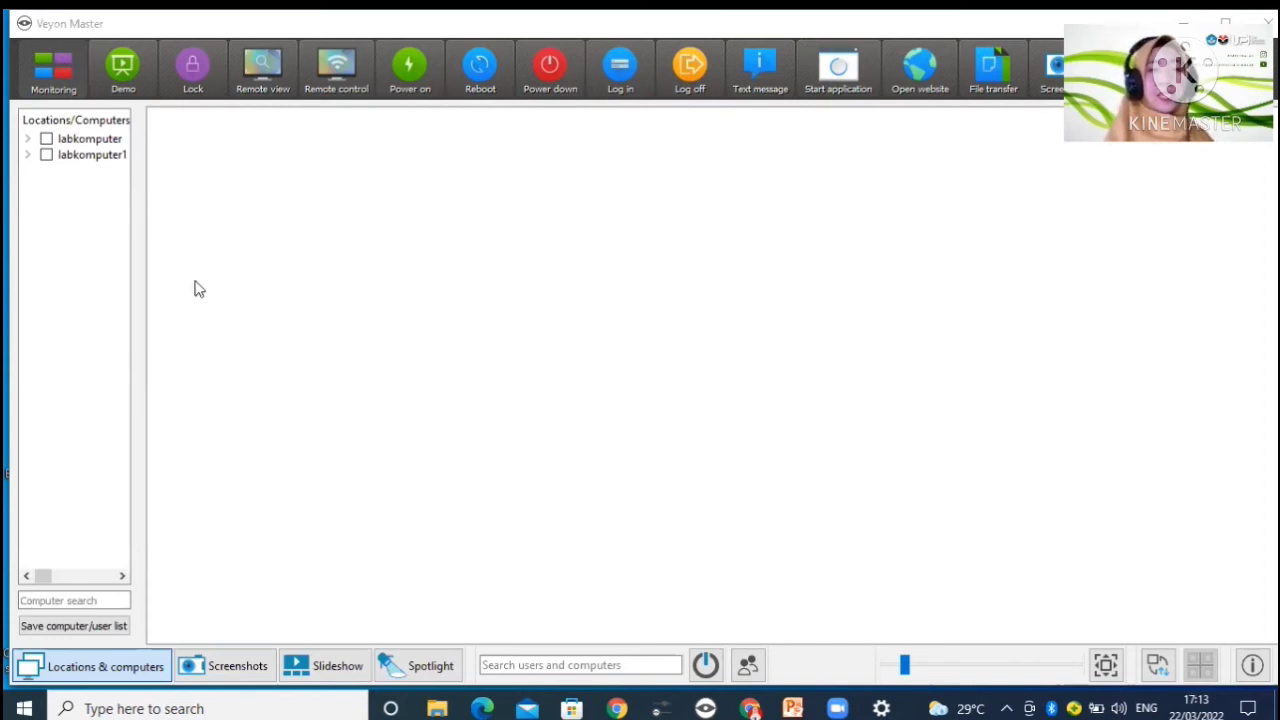
pyautogui.click(46, 139)
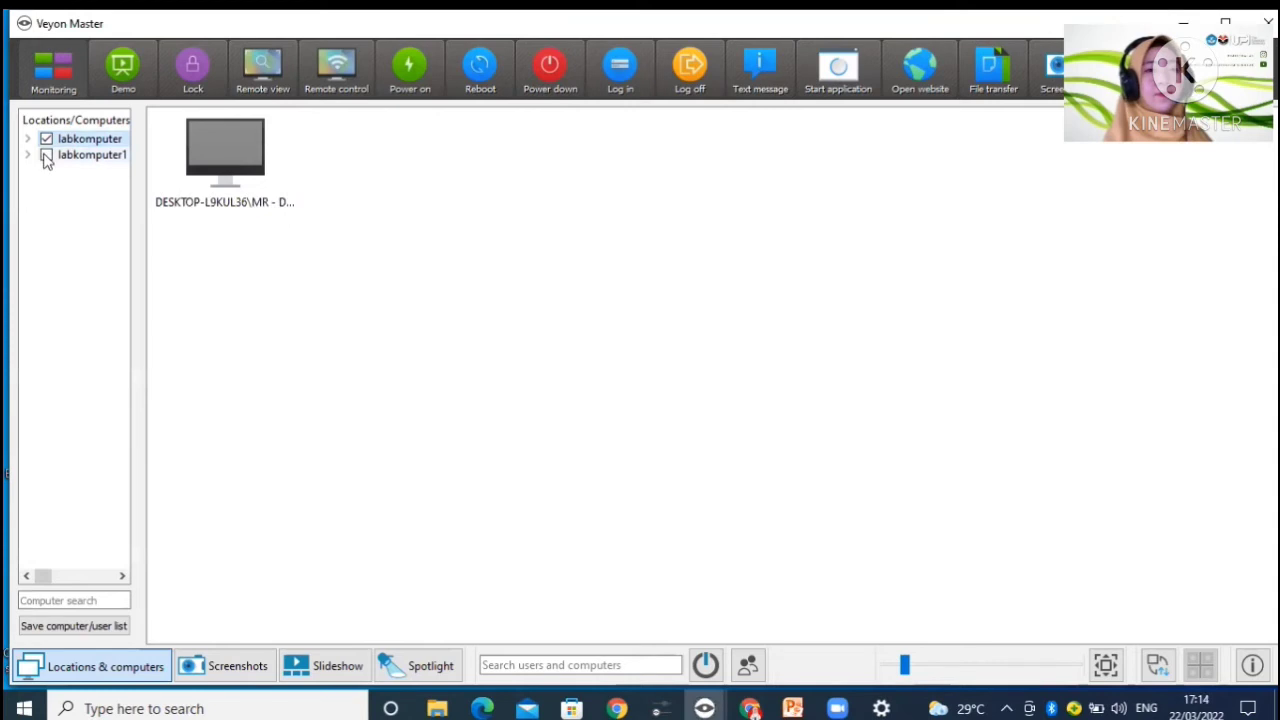
pyautogui.click(28, 139)
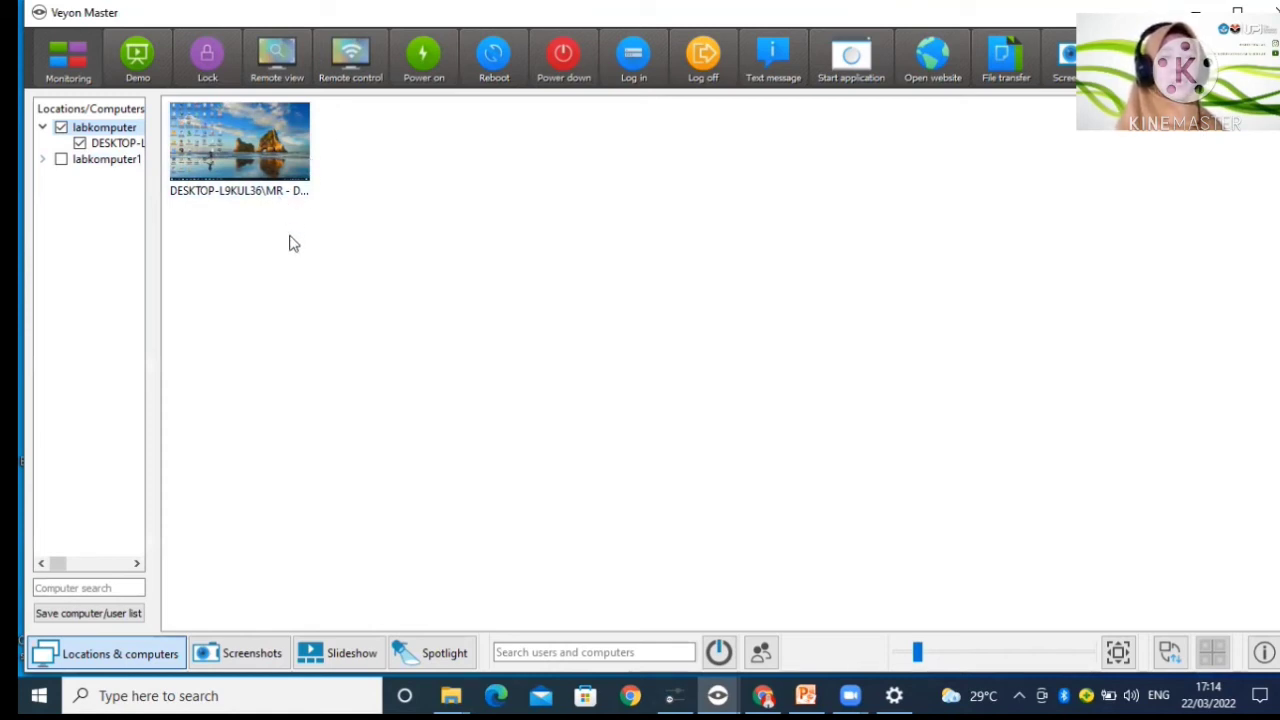
# Step: View the screen of client DESKTOP-L9KUL36 remotely, try opening File Explorer on it, and exit the remote view
pyautogui.click(289, 62)
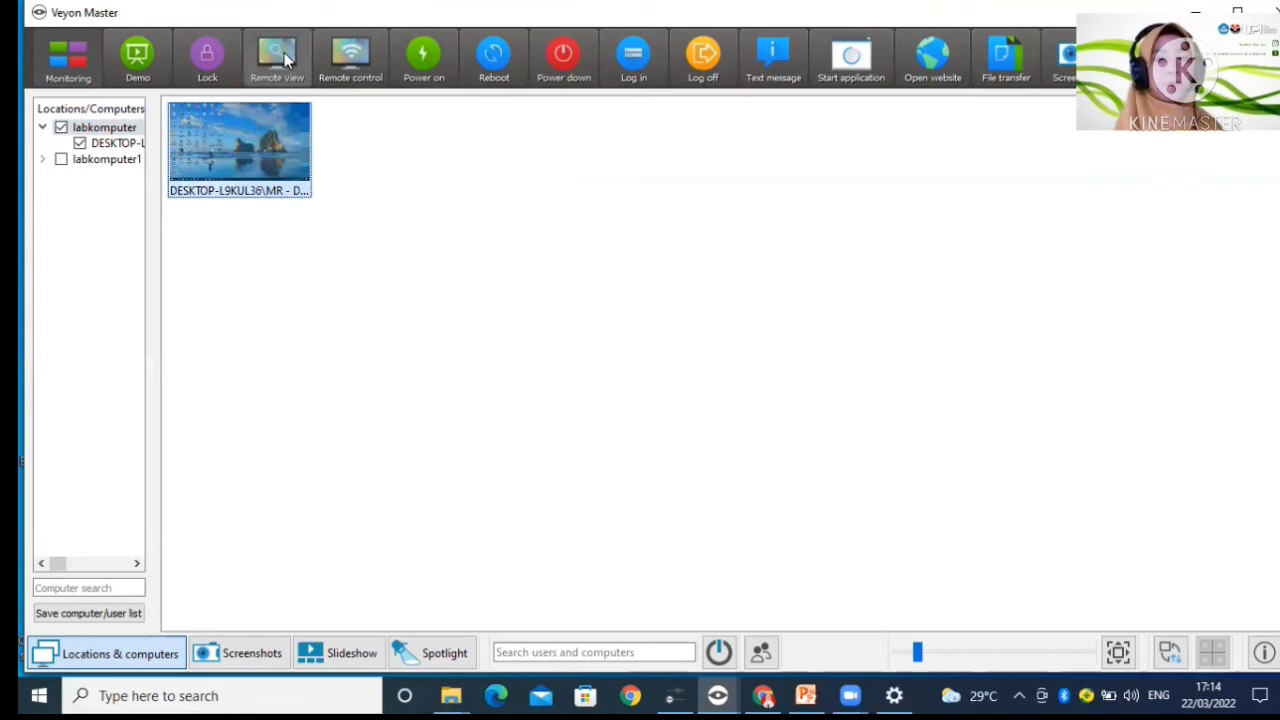
pyautogui.click(284, 52)
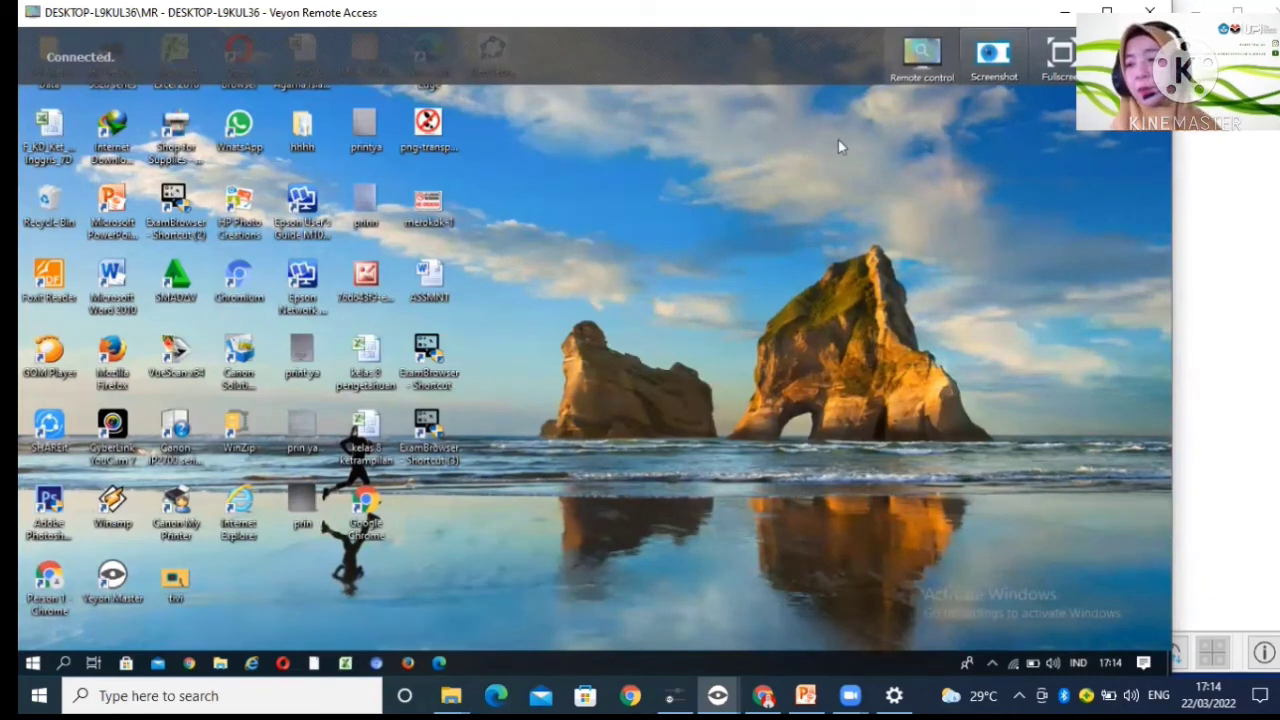
pyautogui.click(221, 663)
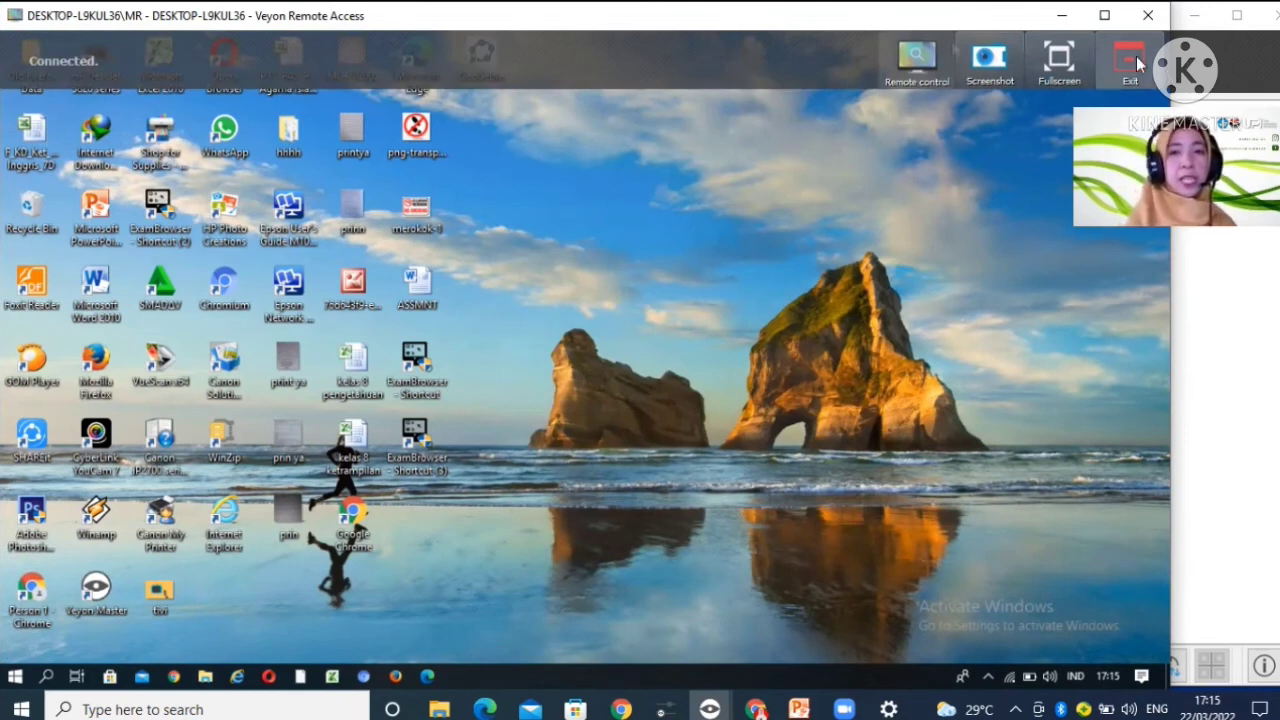
pyautogui.click(1137, 63)
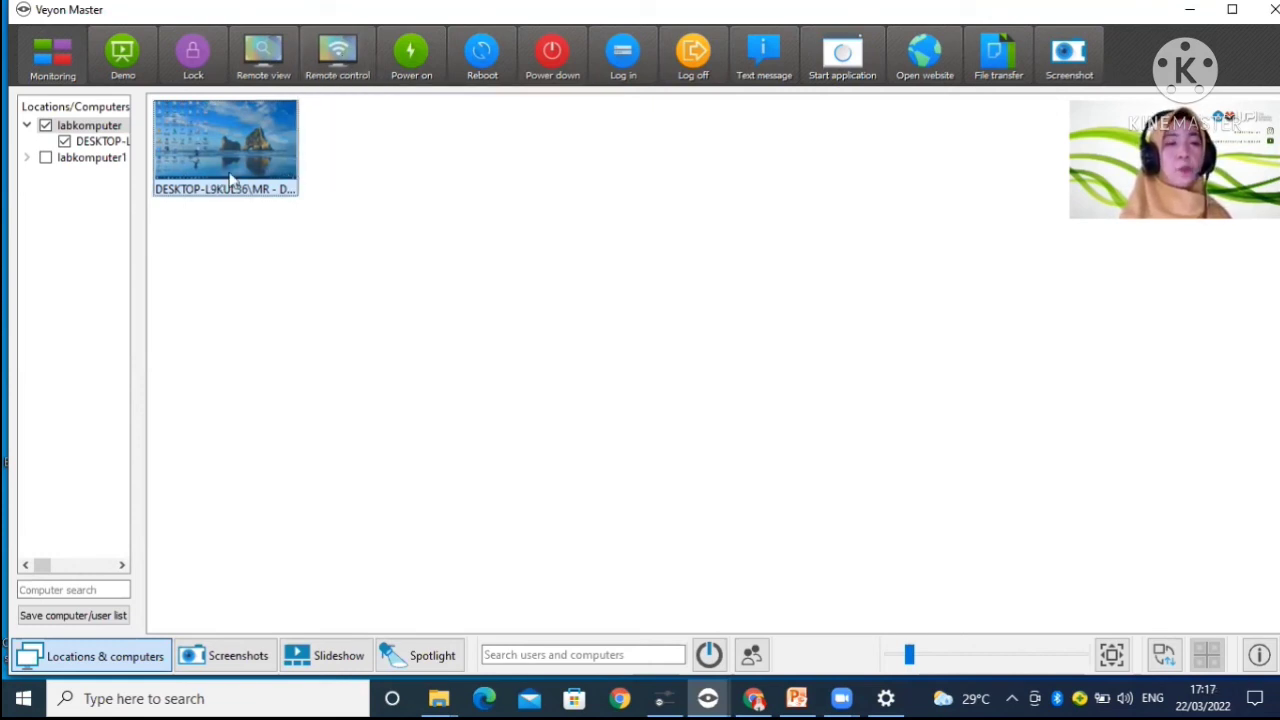
# Step: Start remote control of client DESKTOP-L9KUL36 and open File Explorer on its desktop
pyautogui.moveTo(256, 160)
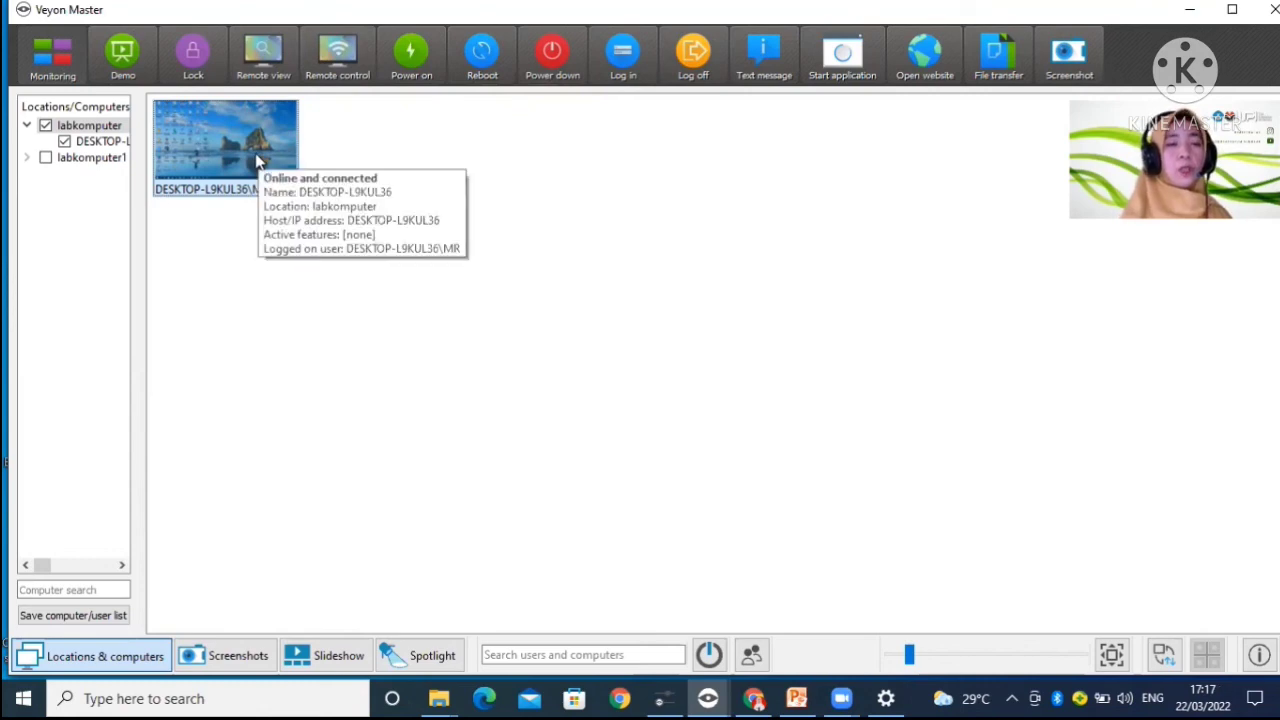
pyautogui.click(345, 60)
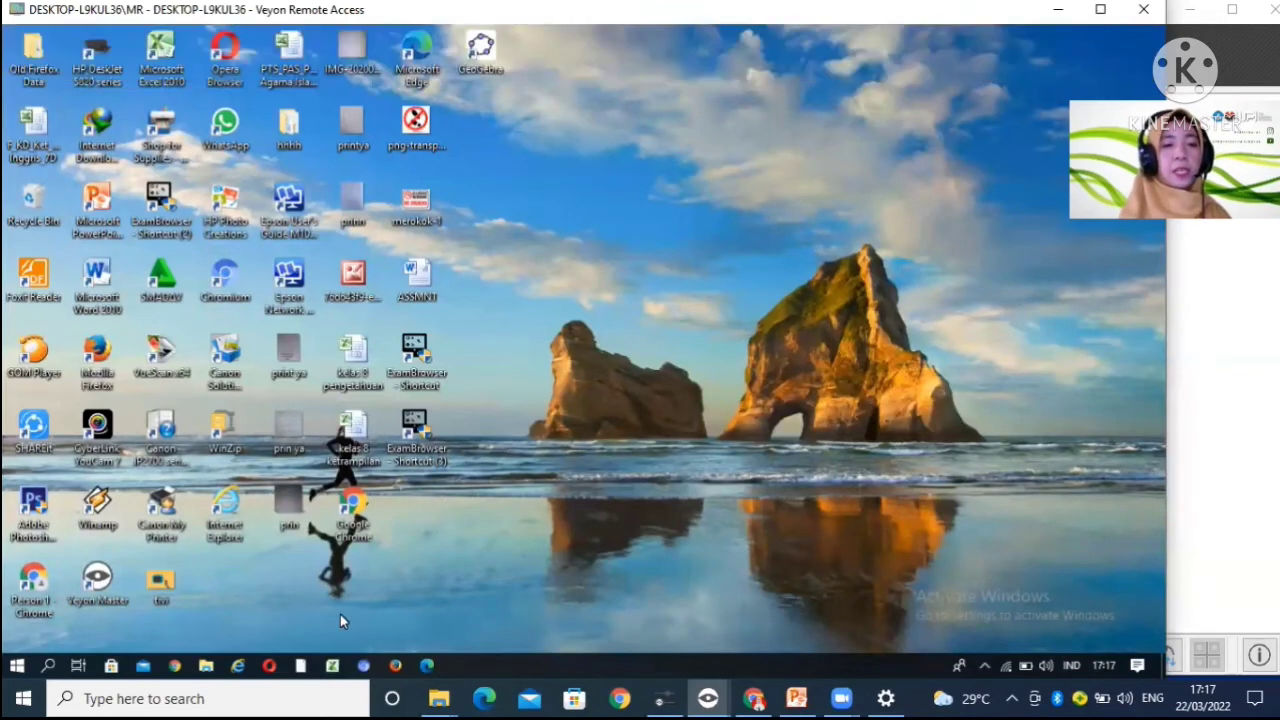
pyautogui.click(213, 666)
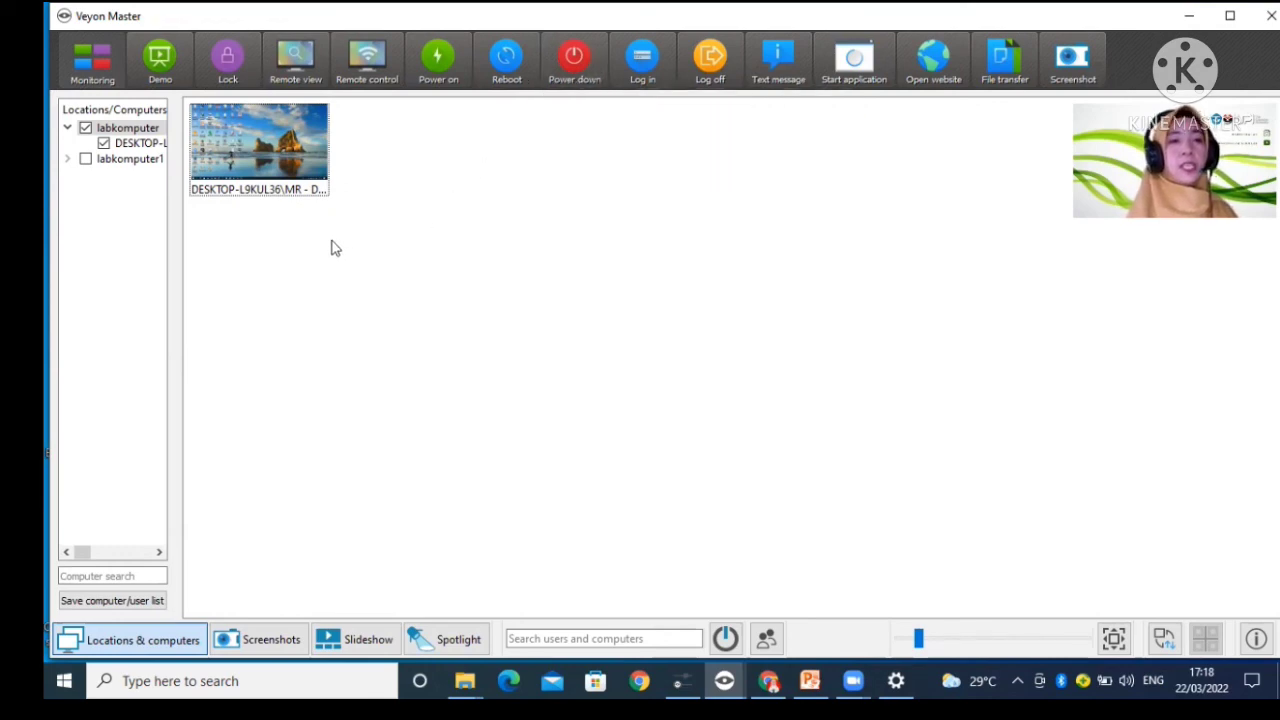
# Step: Power down client DESKTOP-L9KUL36 immediately and check its shutdown in a remote view
pyautogui.click(283, 173)
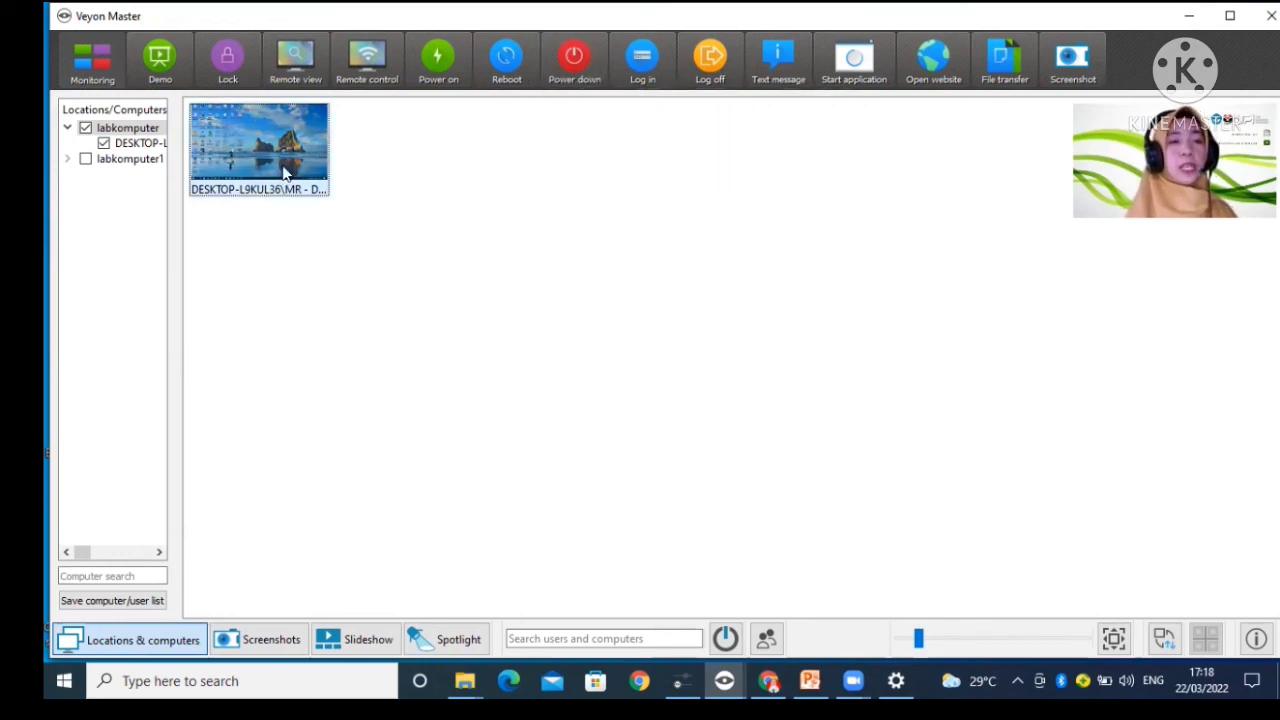
pyautogui.click(581, 63)
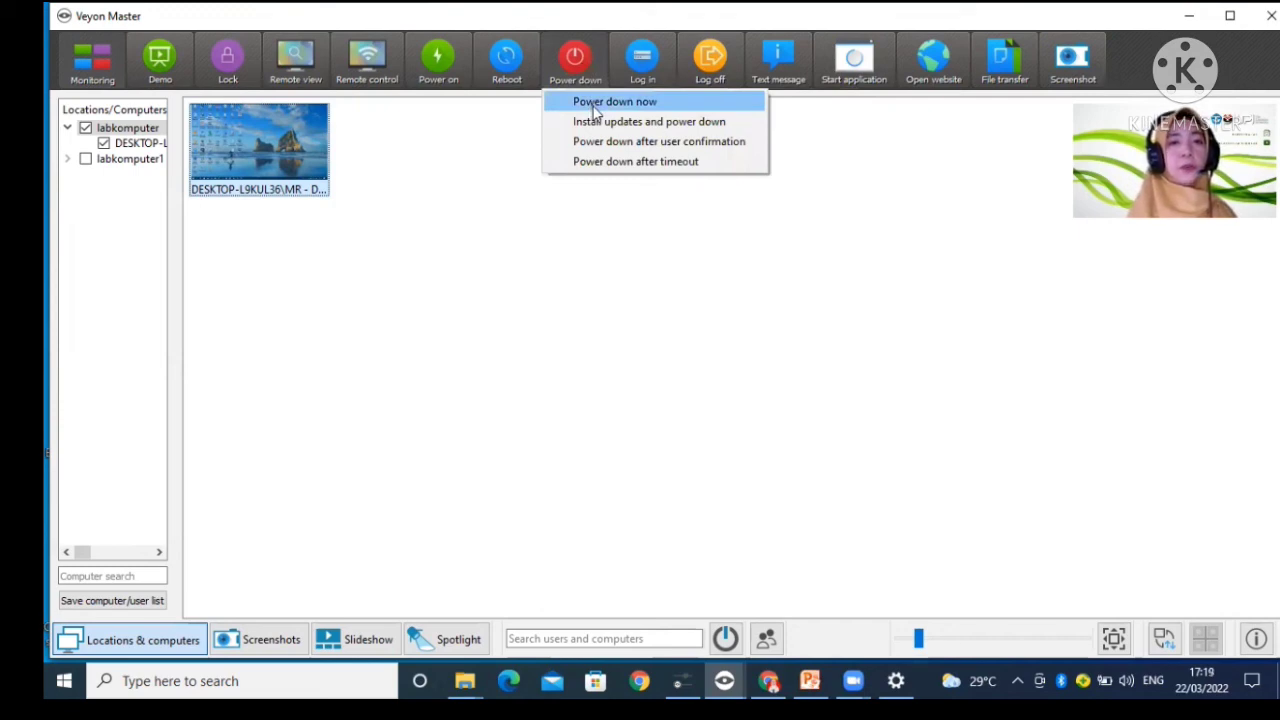
pyautogui.click(595, 104)
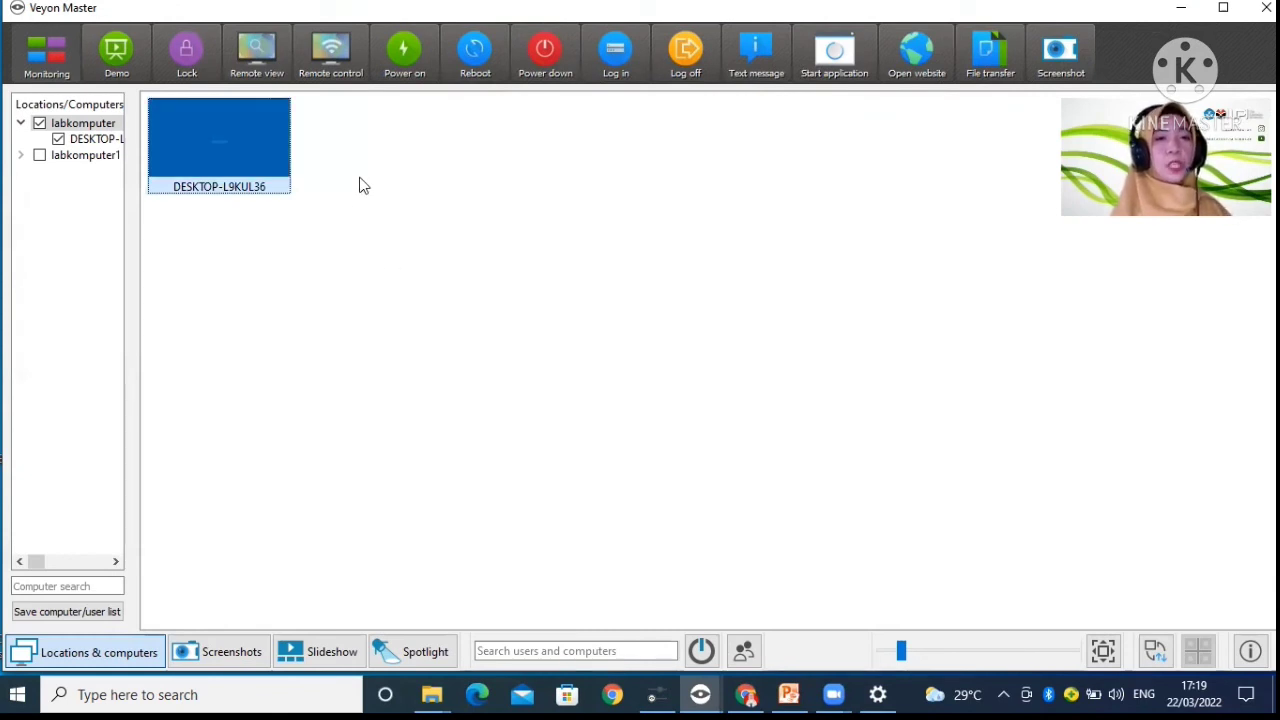
pyautogui.click(272, 64)
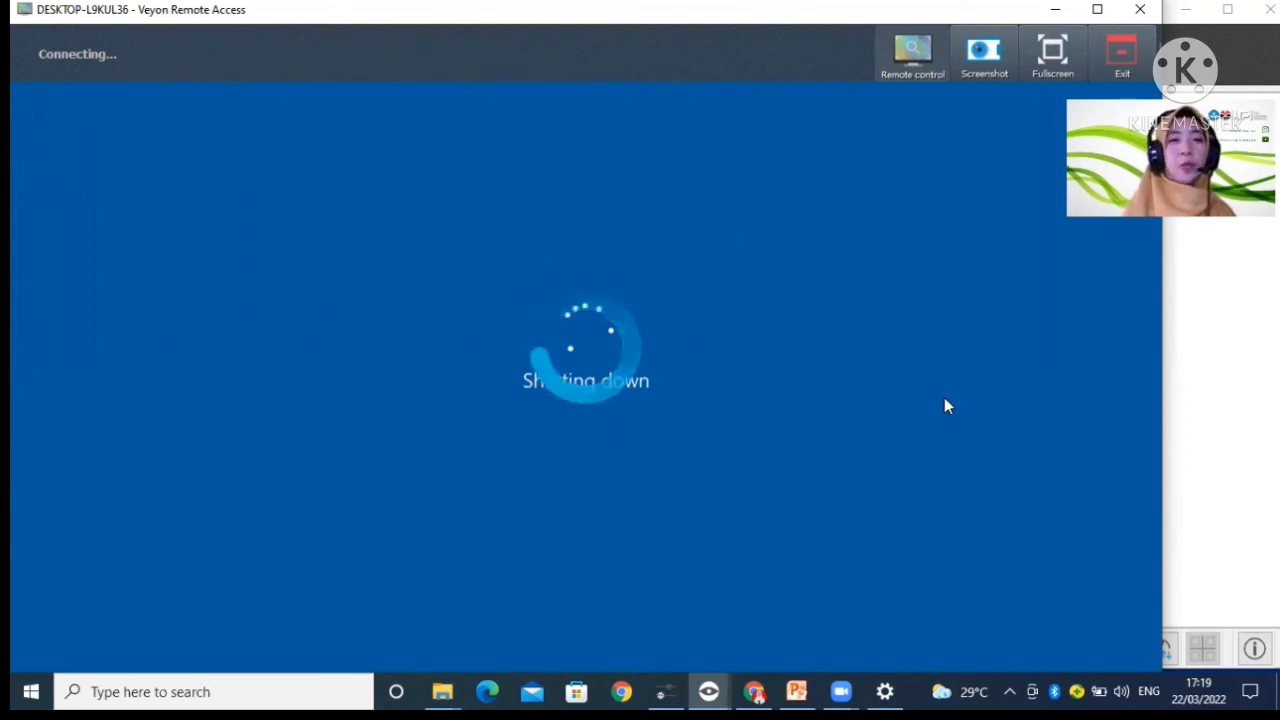
pyautogui.click(1123, 63)
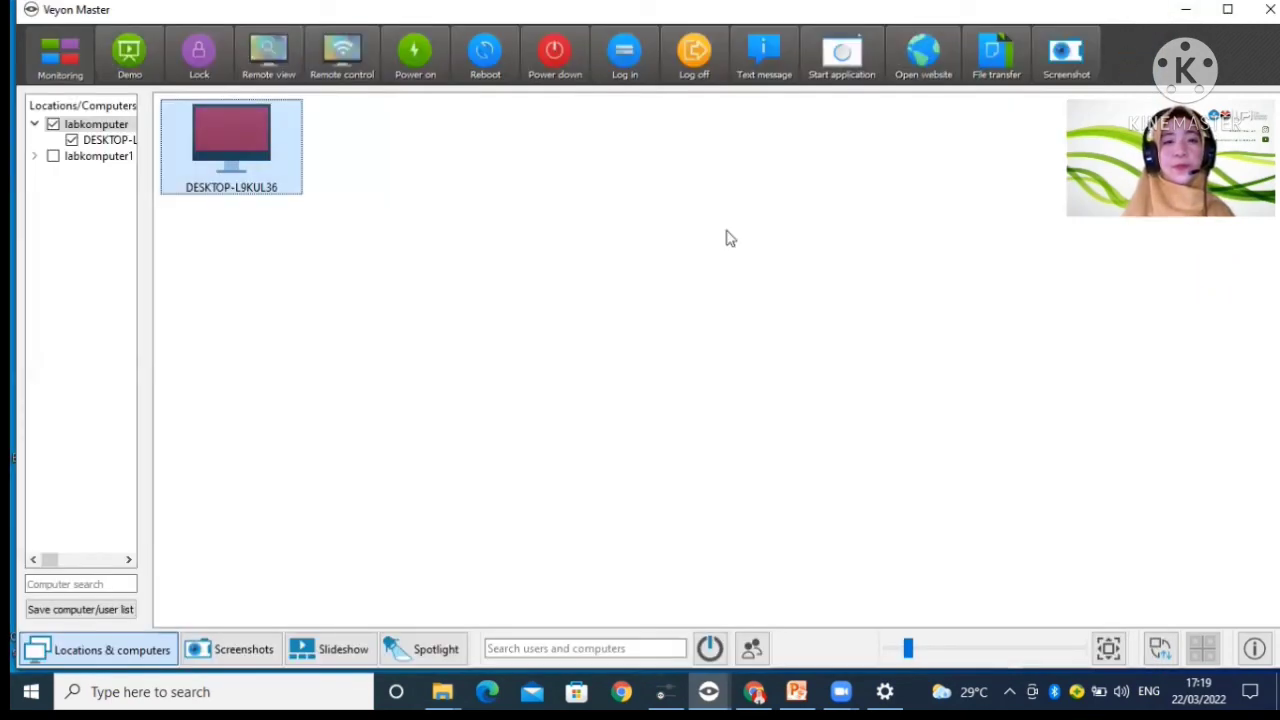